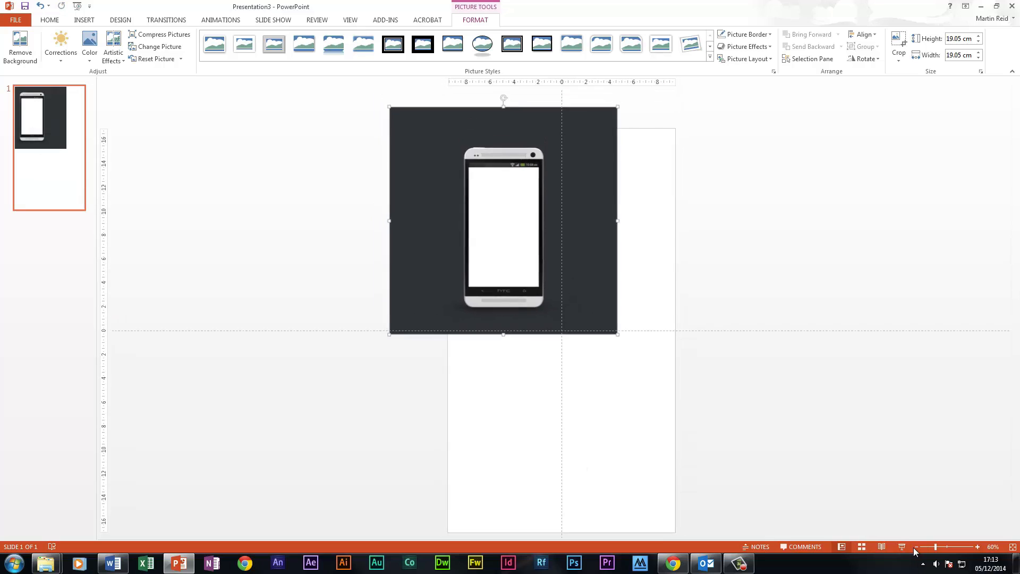
Enlarge the phone picture to 39.22 cm square and position it so the phone sits centrally on the slide
{"action": "left_click_drag", "start_coordinate": [609, 318], "coordinate": [812, 478]}
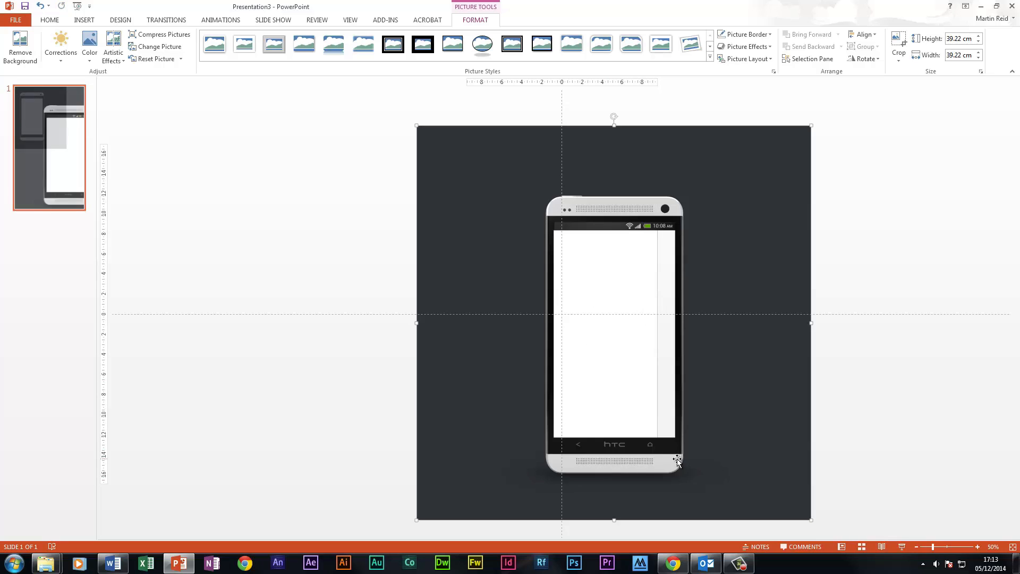
{"action": "left_click_drag", "start_coordinate": [678, 460], "coordinate": [619, 441]}
{"action": "mouse_move", "coordinate": [590, 343]}
{"action": "left_mouse_down"}
{"action": "mouse_move", "coordinate": [594, 410]}
{"action": "mouse_move", "coordinate": [583, 341]}
{"action": "left_mouse_up"}
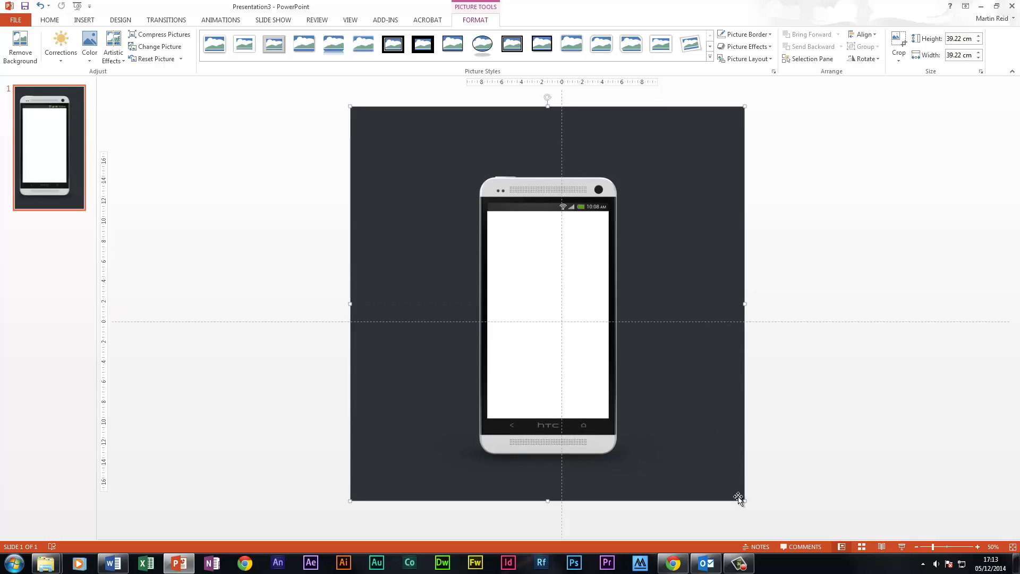
Crop the phone picture's dark background on all four sides to roughly the slide's edges and centre it on the slide
{"action": "left_click", "coordinate": [899, 40]}
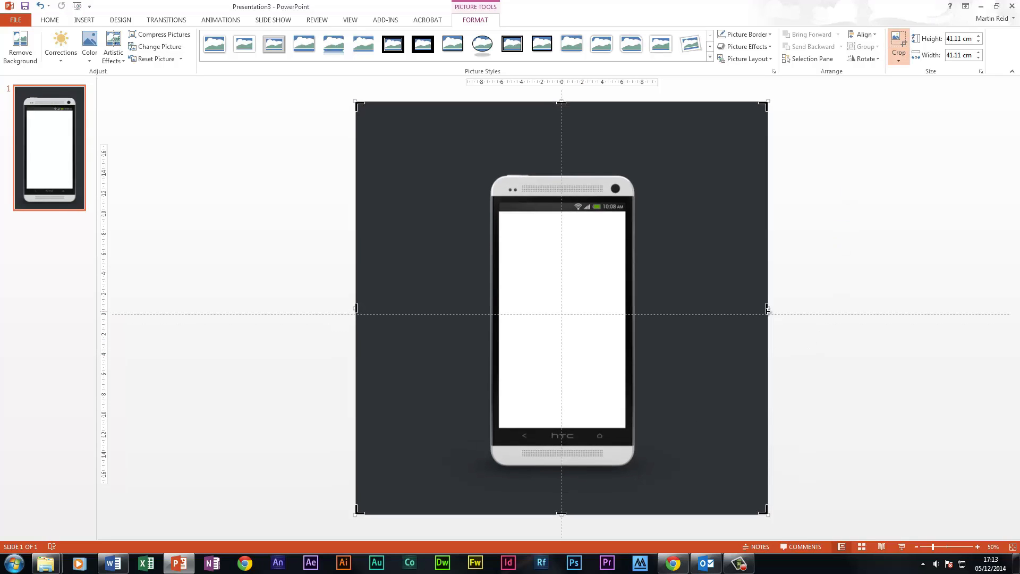
{"action": "left_click_drag", "start_coordinate": [767, 309], "coordinate": [658, 303]}
{"action": "left_click_drag", "start_coordinate": [507, 101], "coordinate": [507, 143]}
{"action": "left_click_drag", "start_coordinate": [355, 327], "coordinate": [461, 314]}
{"action": "left_click_drag", "start_coordinate": [559, 515], "coordinate": [558, 493]}
{"action": "left_click_drag", "start_coordinate": [659, 315], "coordinate": [662, 321]}
{"action": "left_click", "coordinate": [822, 267]}
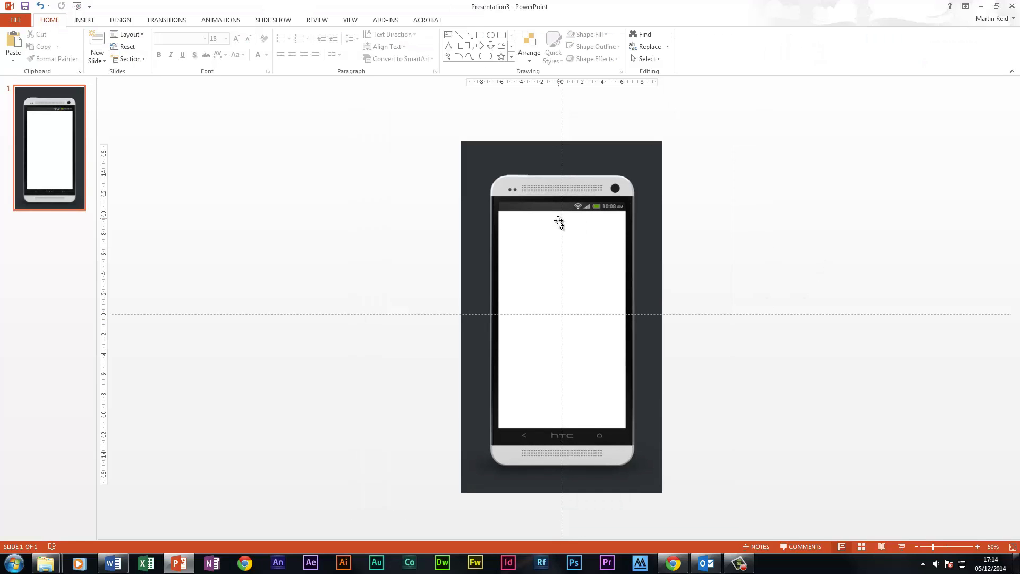
Duplicate the phone slide twice to make three identical slides
{"action": "left_click", "coordinate": [28, 159]}
{"action": "right_click", "coordinate": [28, 158]}
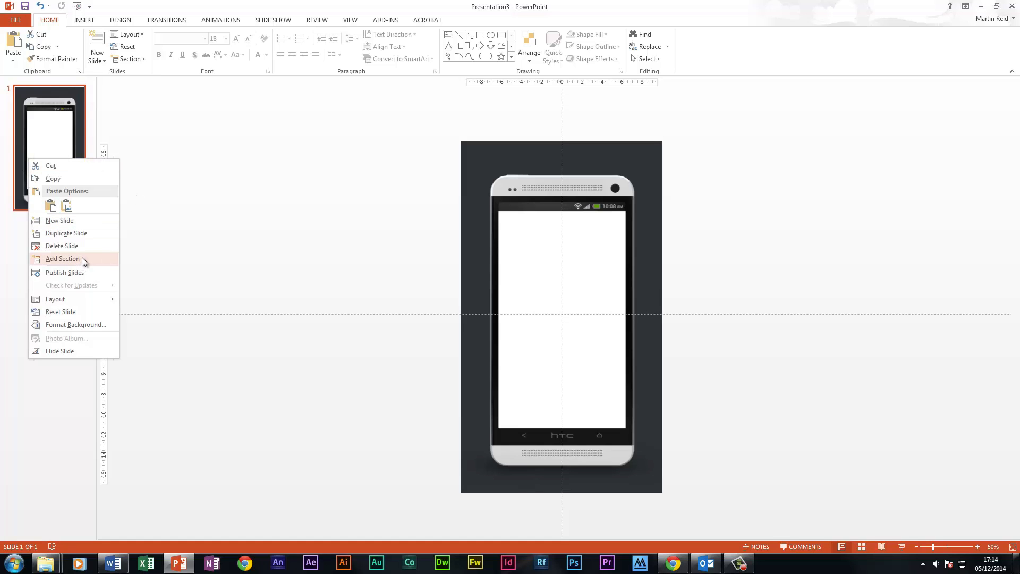
{"action": "left_click", "coordinate": [95, 237]}
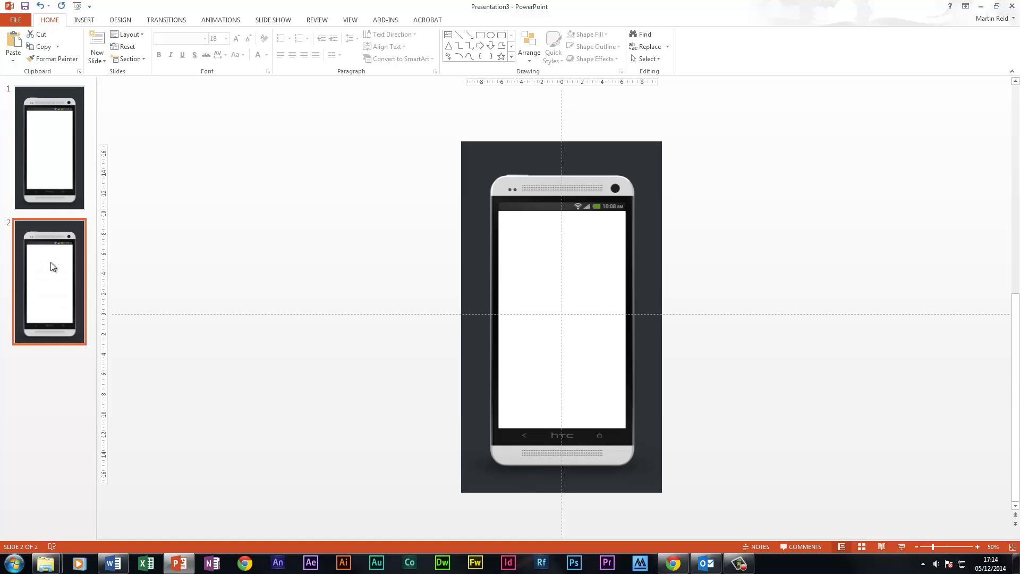
{"action": "key", "text": "ctrl+d"}
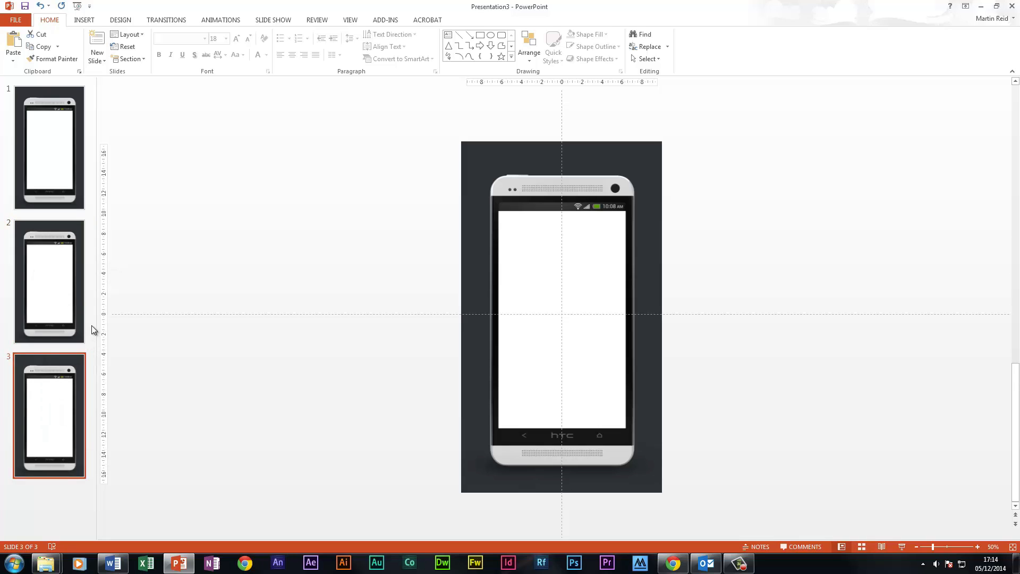
Insert the picture kitkat_homescreen-1 on slide 1
{"action": "left_click", "coordinate": [34, 174]}
{"action": "left_click", "coordinate": [77, 21]}
{"action": "left_click", "coordinate": [76, 41]}
{"action": "left_click", "coordinate": [295, 182]}
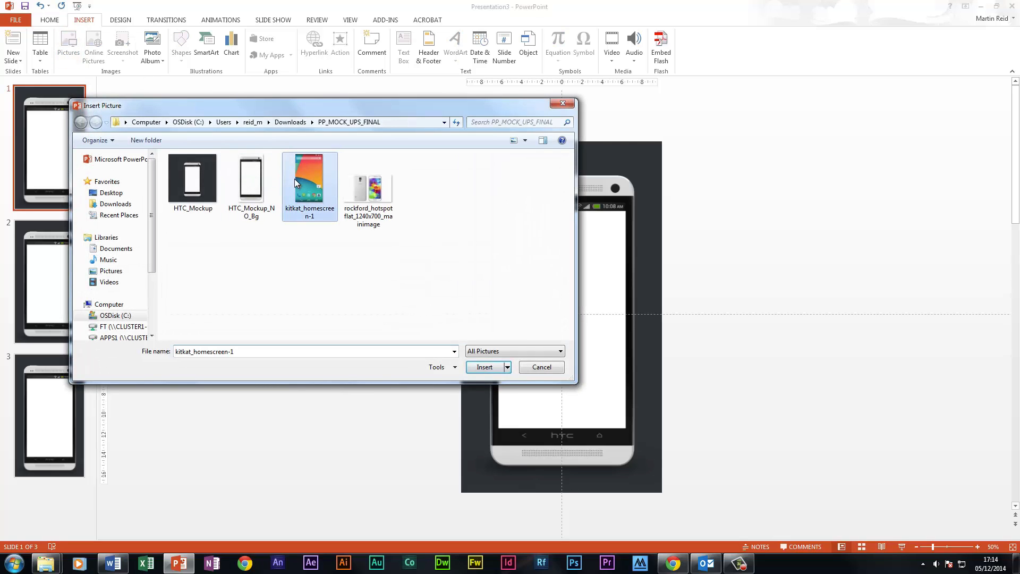
{"action": "left_click", "coordinate": [486, 368]}
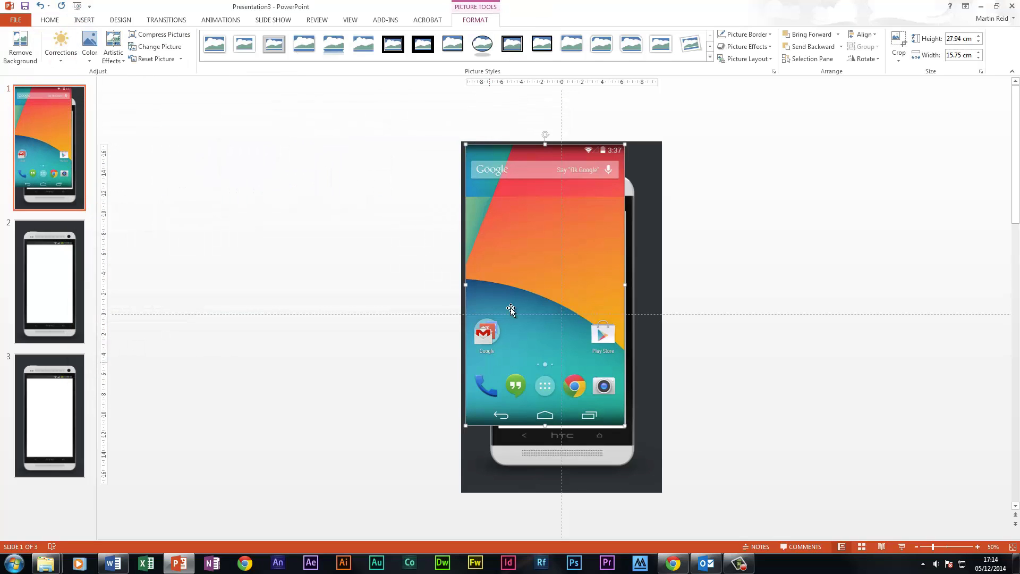
Resize the home screen picture to about 22.73 cm high by 12.81 cm wide and align it over the phone's display
{"action": "mouse_move", "coordinate": [510, 231]}
{"action": "left_mouse_down"}
{"action": "mouse_move", "coordinate": [474, 238]}
{"action": "mouse_move", "coordinate": [513, 237]}
{"action": "left_mouse_up"}
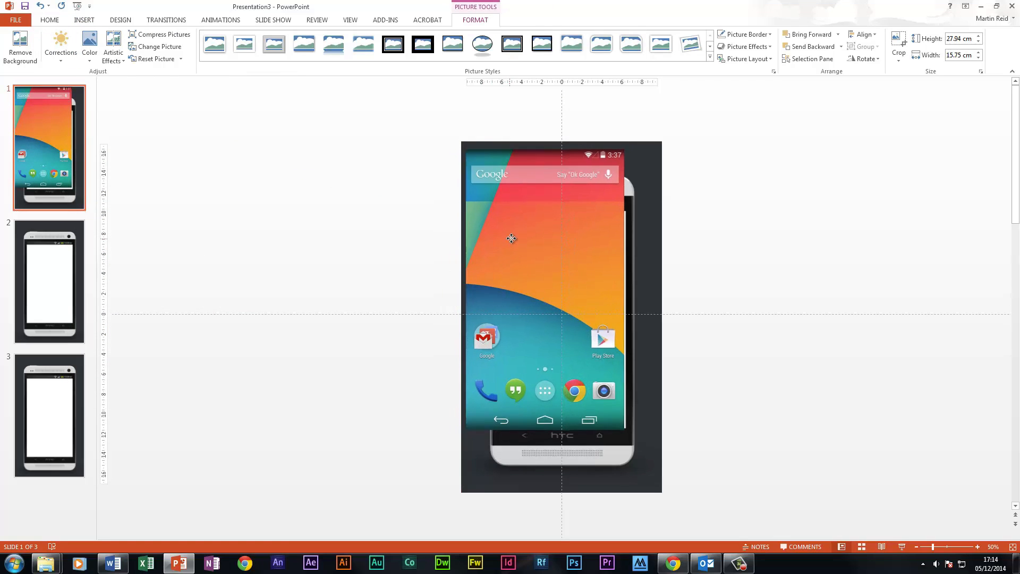
{"action": "key", "text": "ctrl+Right"}
{"action": "key", "text": "ctrl+Right"}
{"action": "key", "text": "ctrl+Right"}
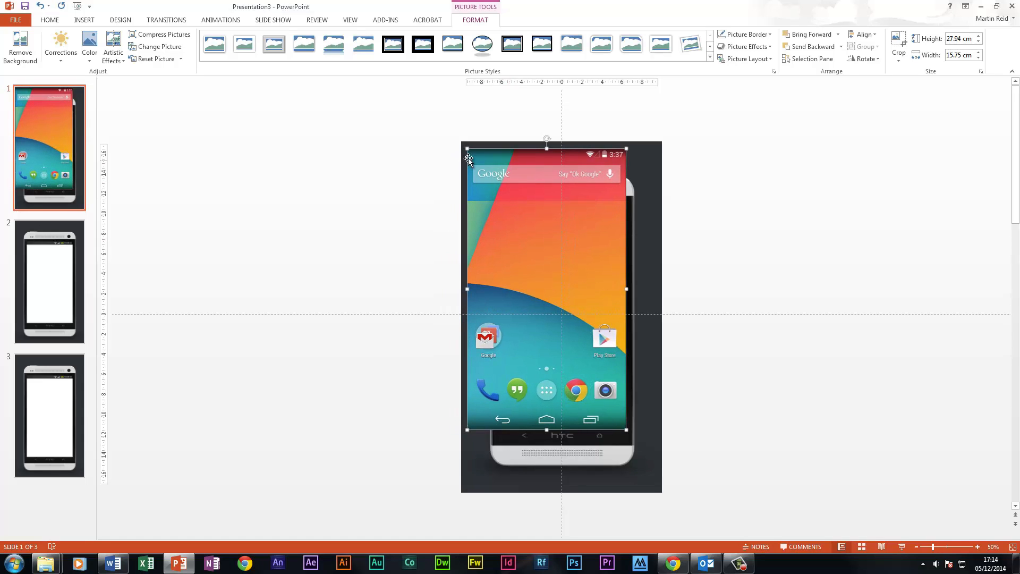
{"action": "left_click_drag", "start_coordinate": [467, 149], "coordinate": [523, 201]}
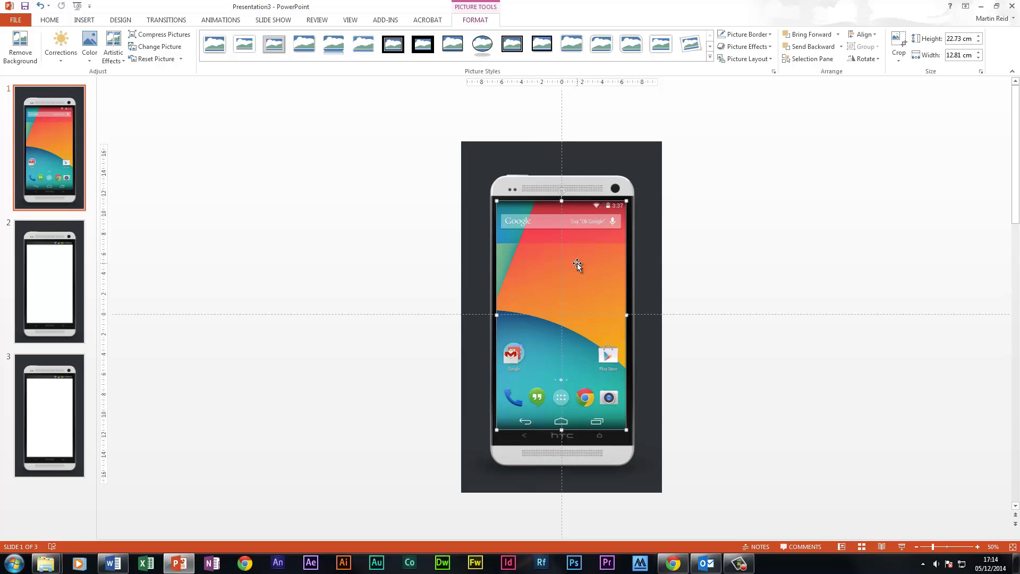
{"action": "key", "text": "Right"}
{"action": "key", "text": "Right"}
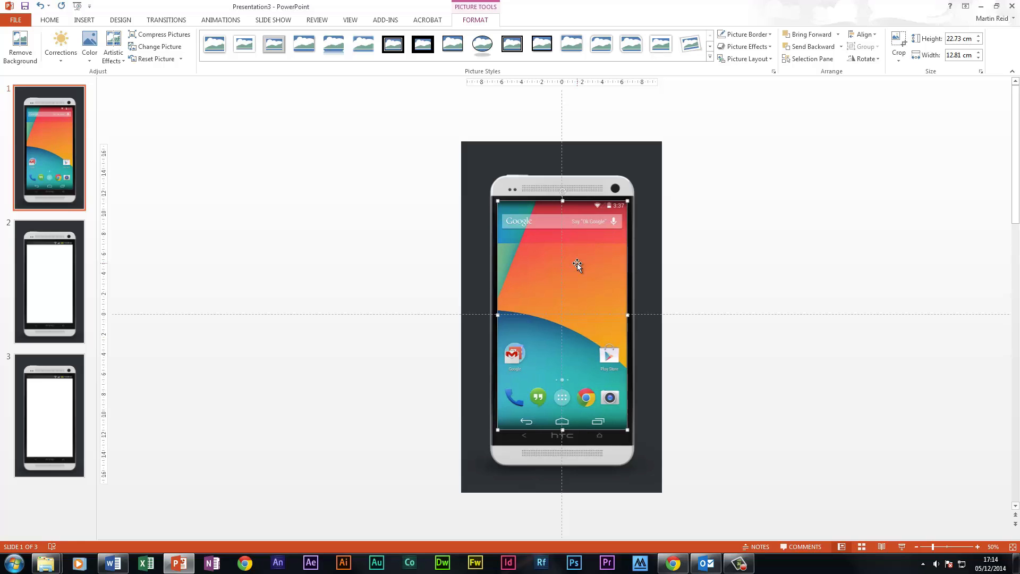
Send the home screen picture to the back so it sits behind the phone frame
{"action": "right_click", "coordinate": [577, 248]}
{"action": "mouse_move", "coordinate": [642, 348]}
{"action": "left_click", "coordinate": [693, 350]}
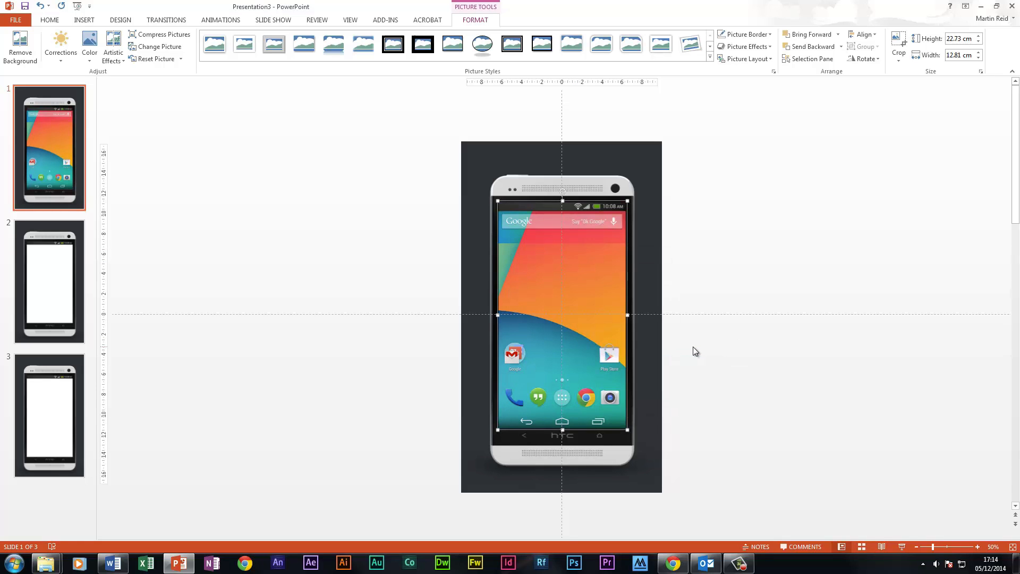
{"action": "left_click", "coordinate": [705, 347]}
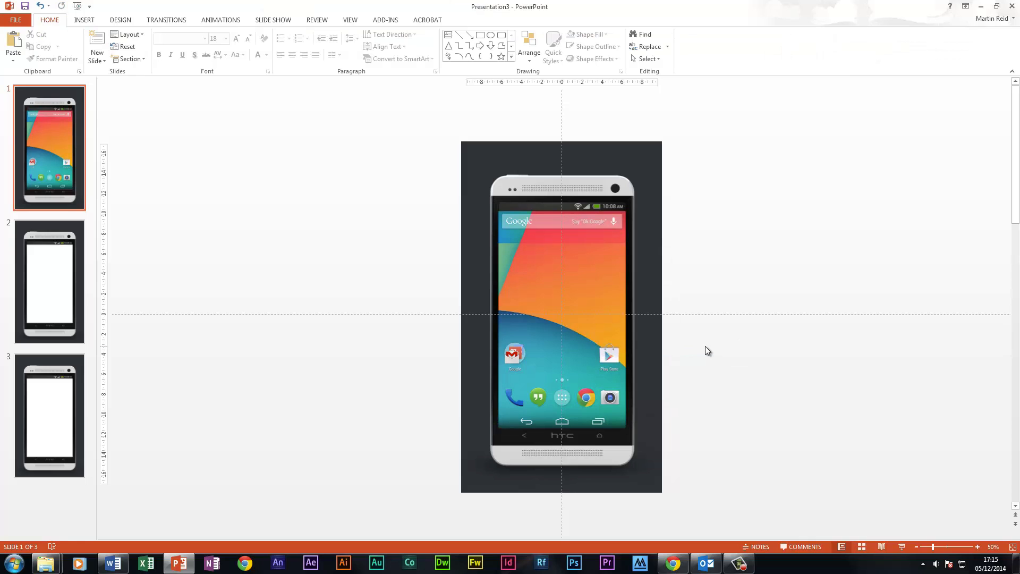
On slide 2, draw a rectangle about 22.06 cm by 12.9 cm over the phone's display and move it off the slide's right side
{"action": "left_click", "coordinate": [43, 274]}
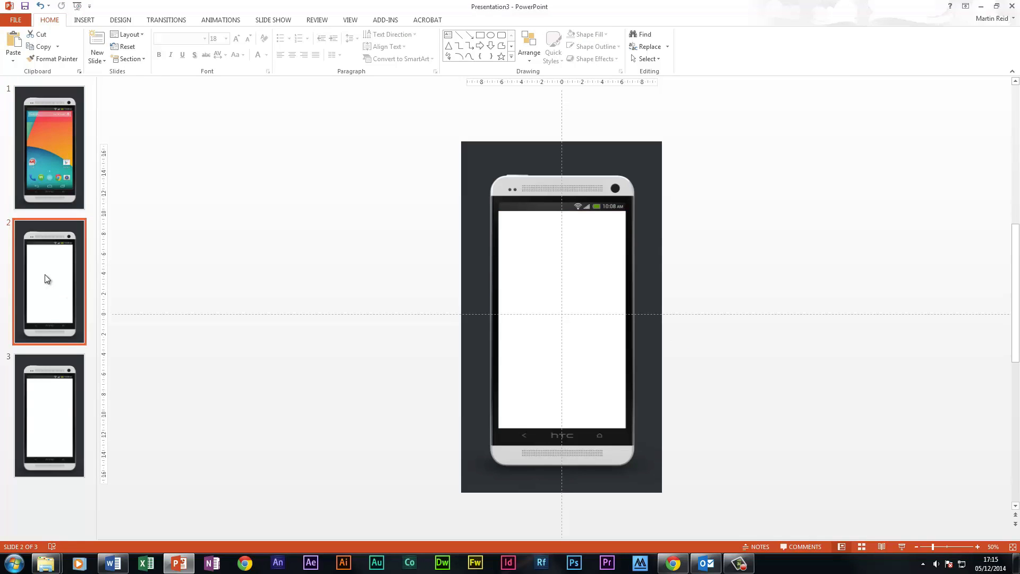
{"action": "left_click", "coordinate": [910, 547]}
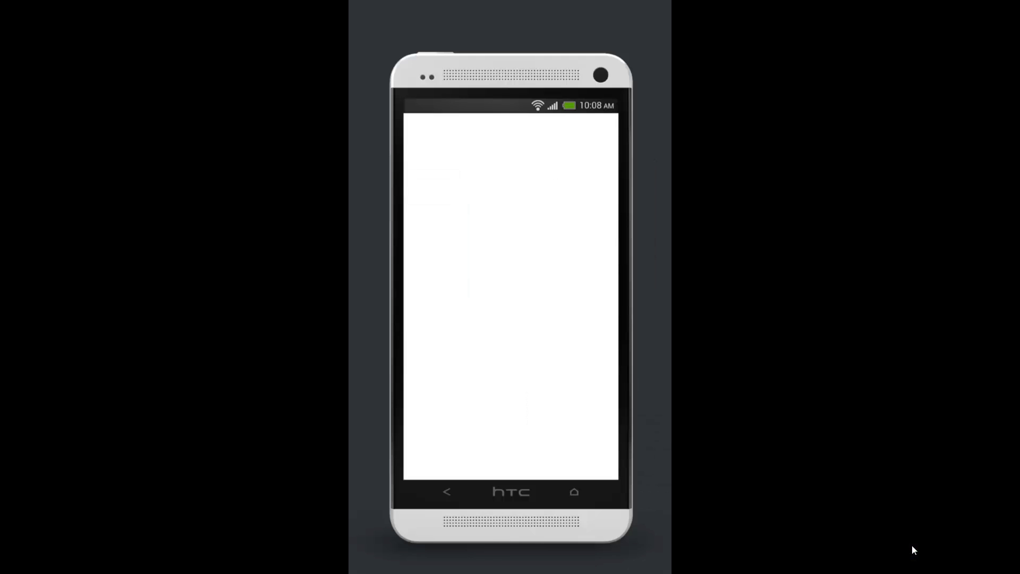
{"action": "key", "text": "Escape"}
{"action": "left_click_drag", "start_coordinate": [512, 230], "coordinate": [615, 408]}
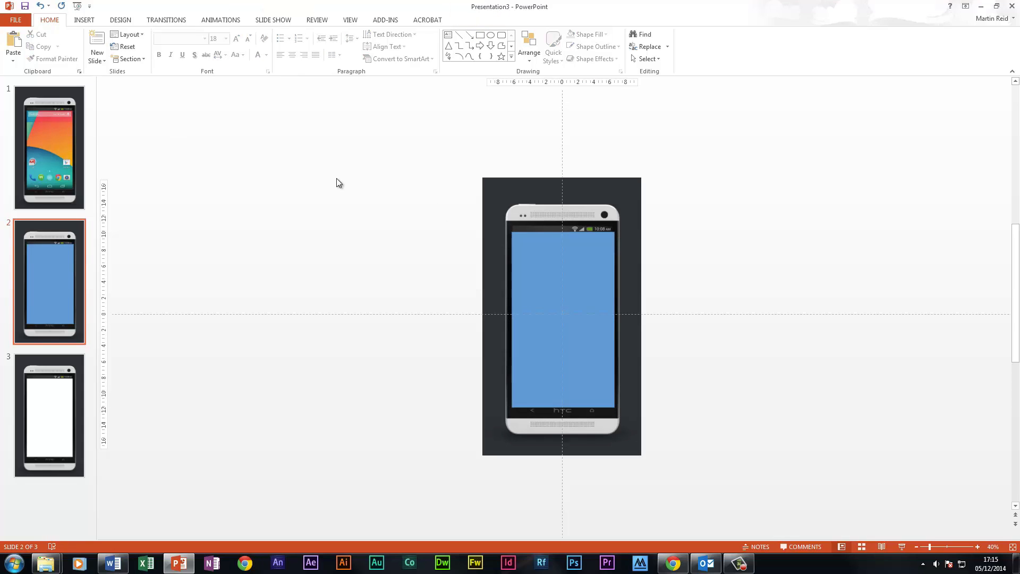
{"action": "left_click_drag", "start_coordinate": [529, 258], "coordinate": [669, 259]}
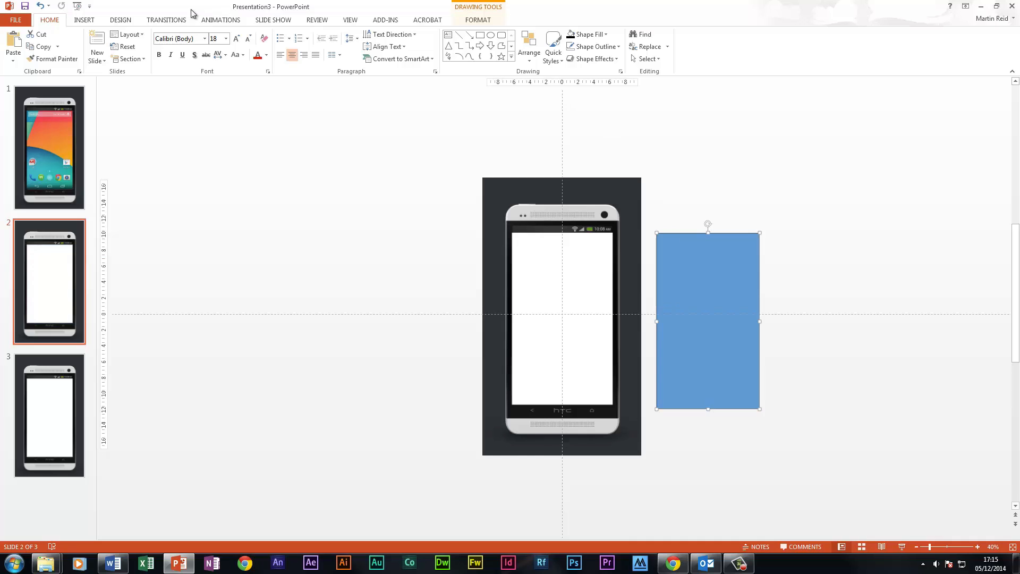
Apply a Fly In entrance animation to the blue rectangle with the direction From Right
{"action": "left_click", "coordinate": [221, 20]}
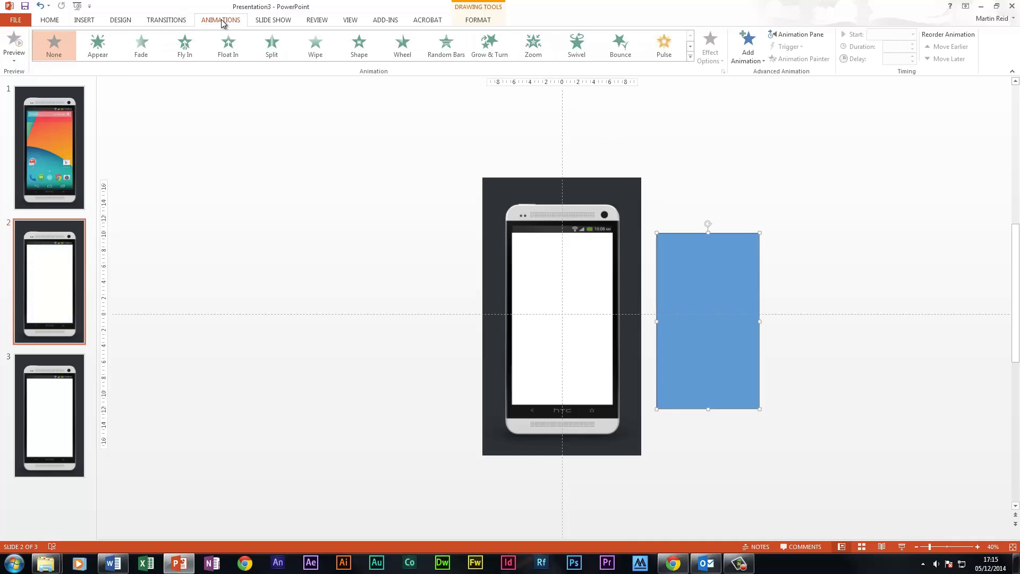
{"action": "left_click", "coordinate": [191, 50]}
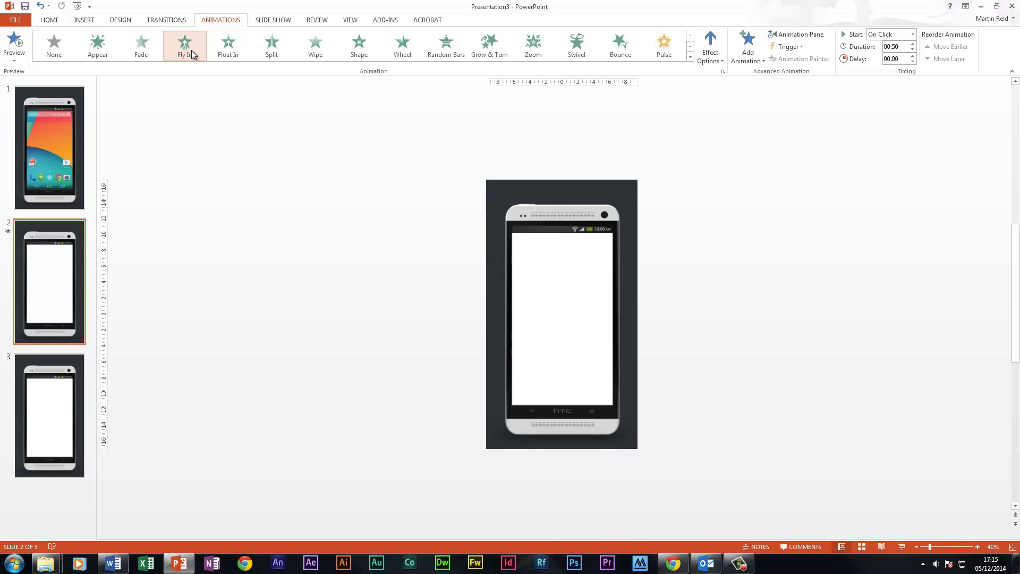
{"action": "left_click", "coordinate": [711, 48]}
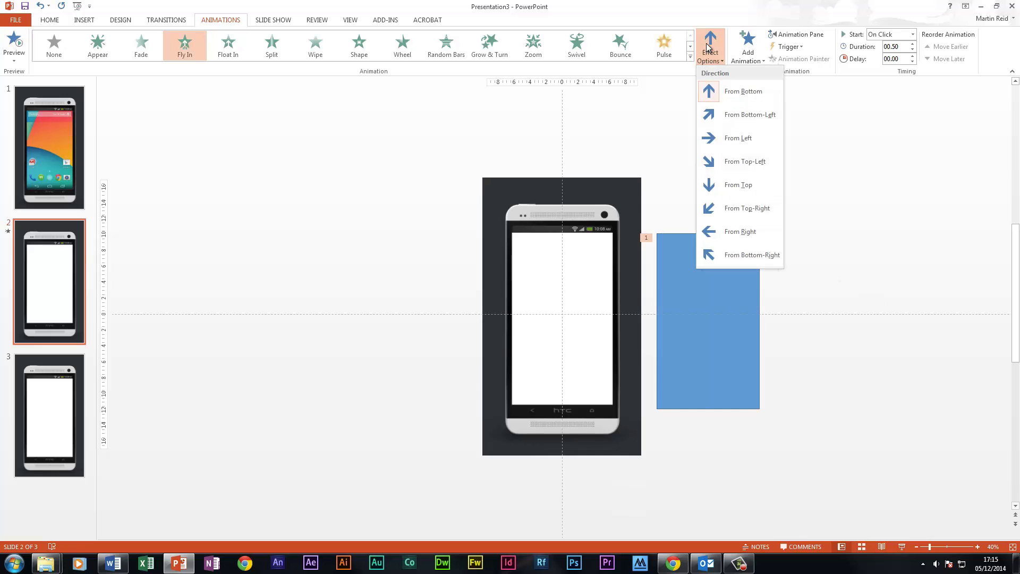
{"action": "left_click", "coordinate": [742, 233]}
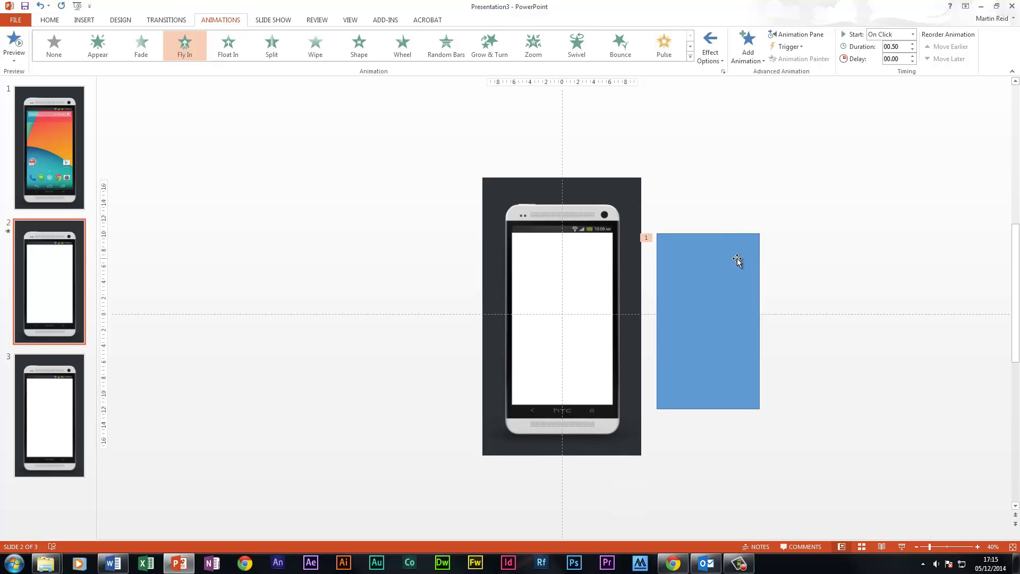
Add a Fly Out exit animation to the blue rectangle with the direction To Right
{"action": "left_click", "coordinate": [745, 60]}
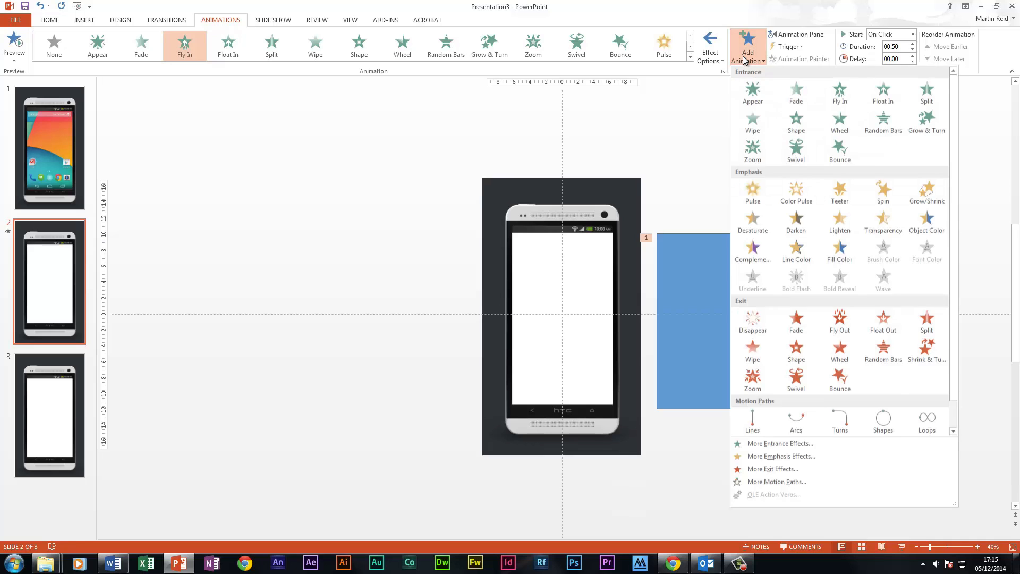
{"action": "left_click", "coordinate": [838, 315]}
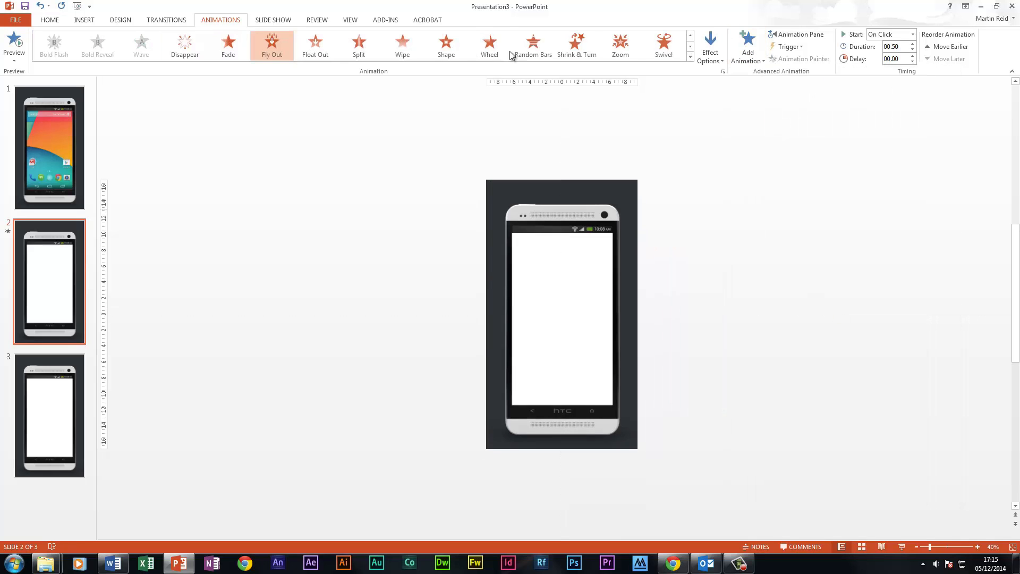
{"action": "left_click", "coordinate": [715, 39]}
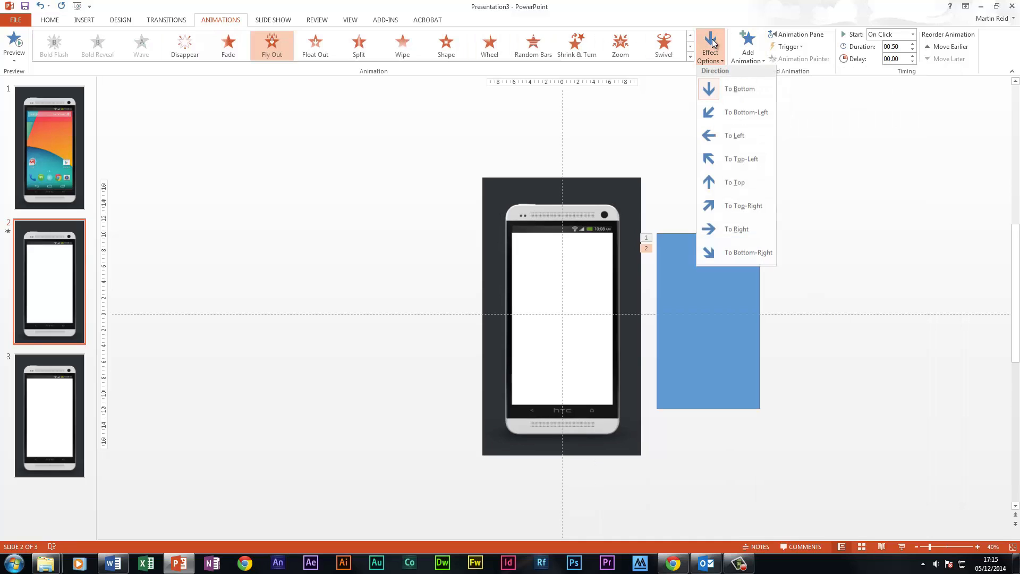
{"action": "left_click", "coordinate": [737, 232]}
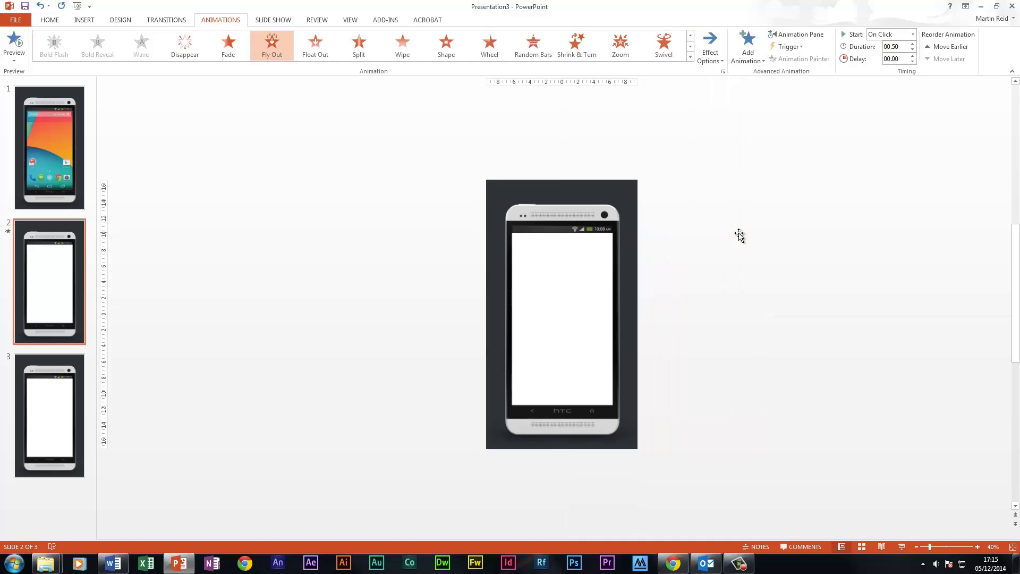
Copy the animated rectangle and paste it twice, lining up the copies in a row beside the original
{"action": "right_click", "coordinate": [751, 269]}
{"action": "left_click", "coordinate": [774, 299]}
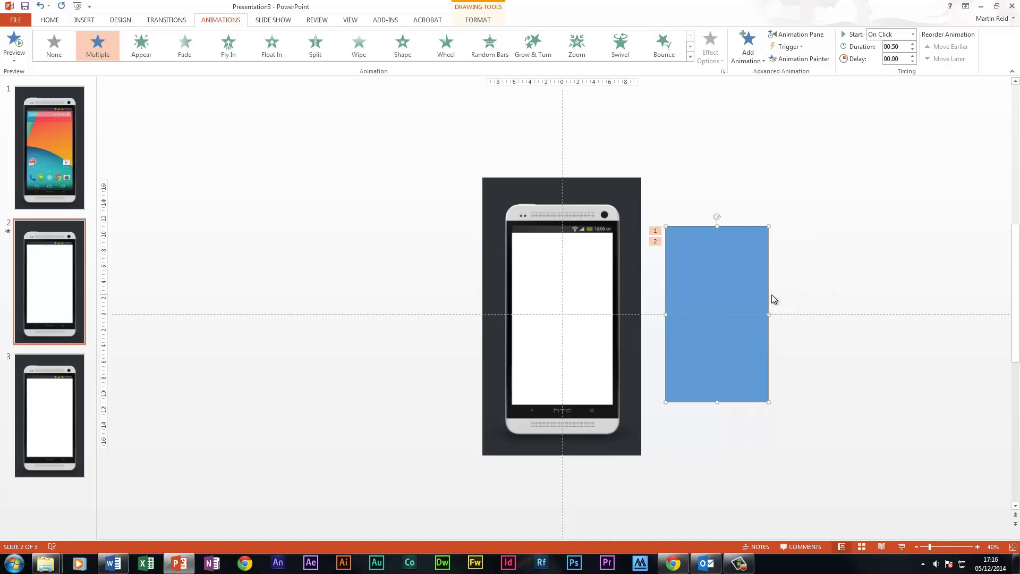
{"action": "right_click", "coordinate": [784, 272]}
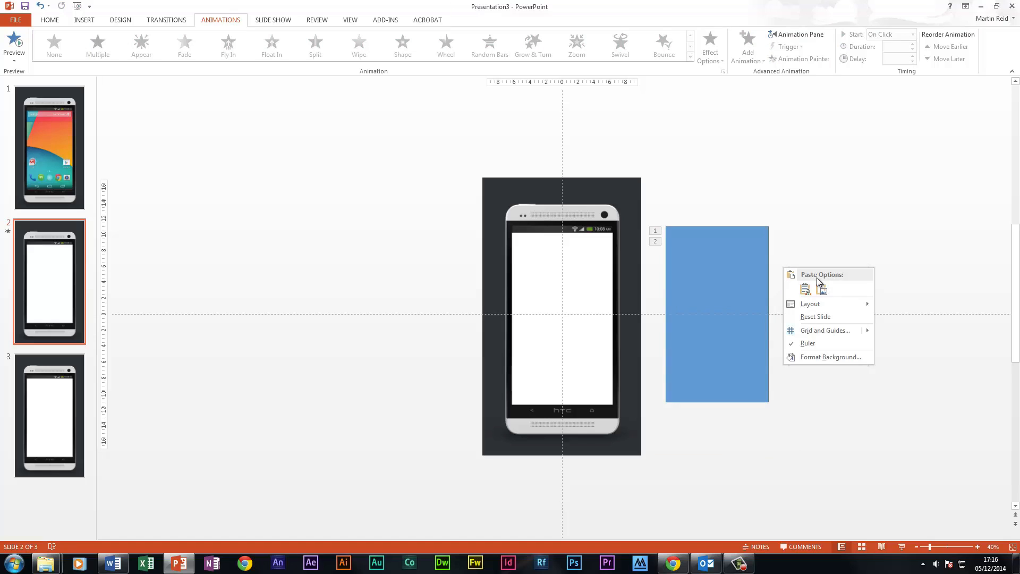
{"action": "left_click", "coordinate": [806, 288]}
{"action": "right_click", "coordinate": [853, 261]}
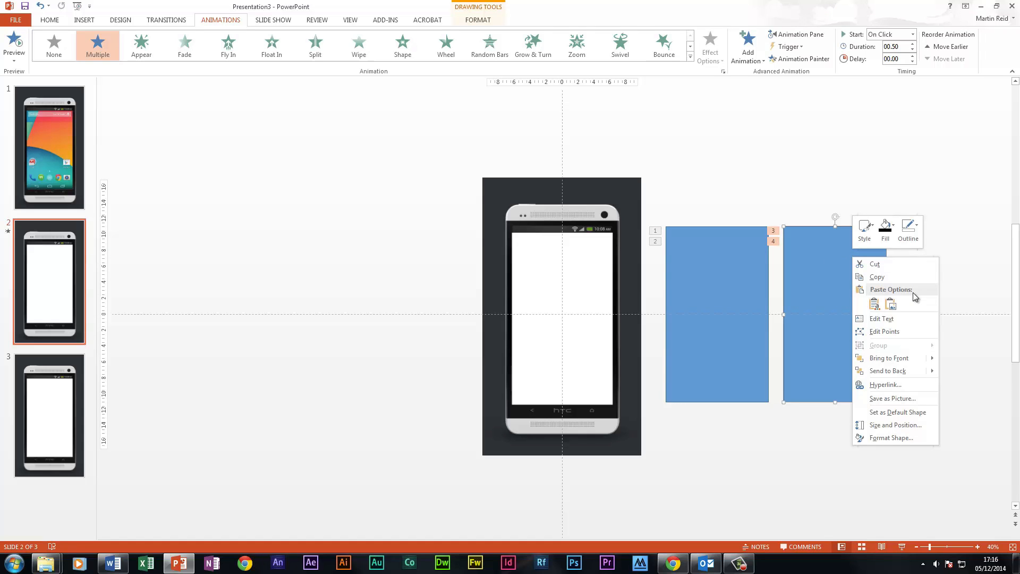
{"action": "left_click", "coordinate": [874, 304]}
{"action": "left_click_drag", "start_coordinate": [685, 294], "coordinate": [922, 290]}
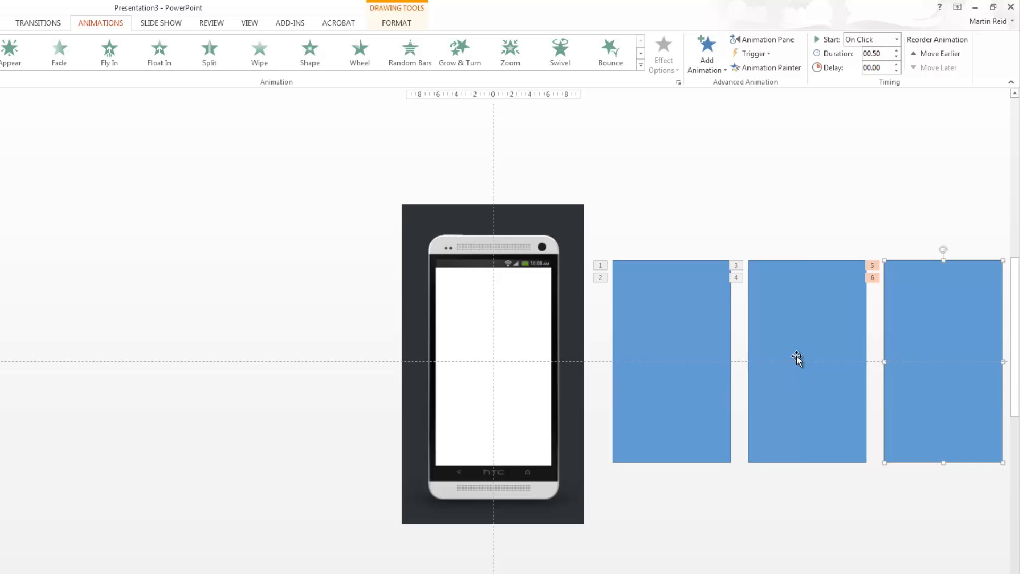
Recolour the middle rectangle with the yellow shape style and the outermost one with the green shape style
{"action": "left_click", "coordinate": [826, 309]}
{"action": "double_click", "coordinate": [797, 358]}
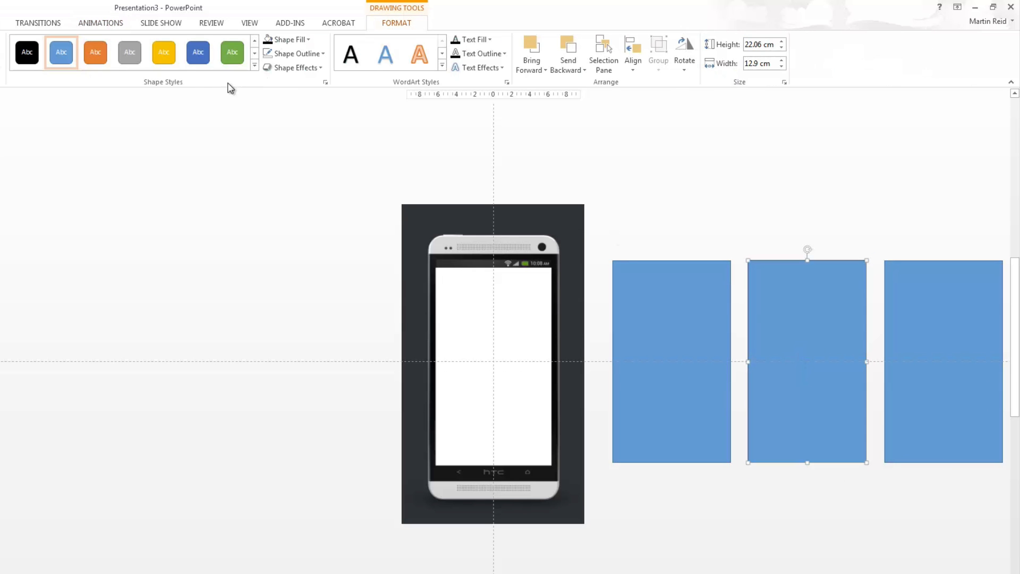
{"action": "left_click", "coordinate": [163, 52]}
{"action": "left_click", "coordinate": [924, 309]}
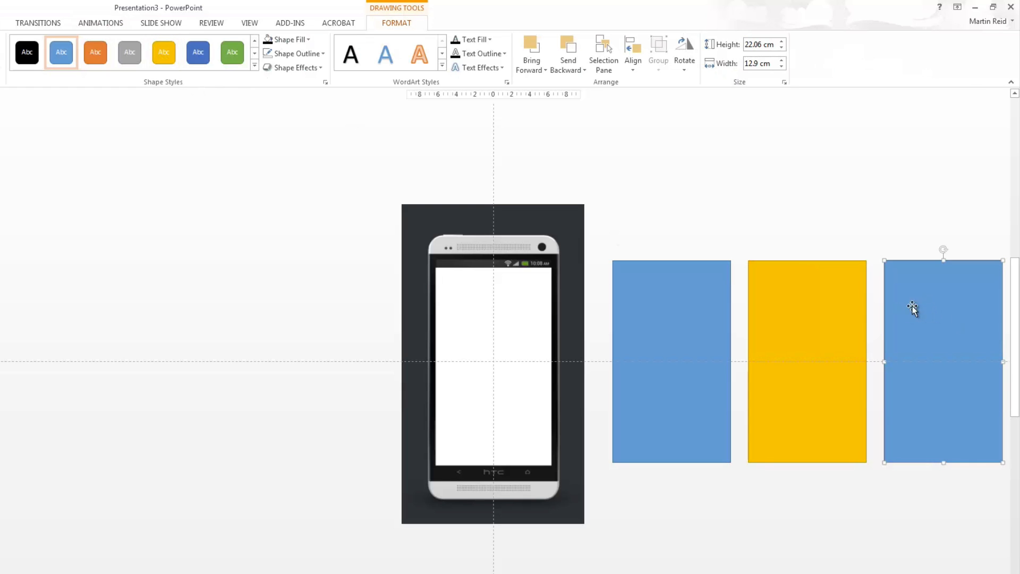
{"action": "left_click", "coordinate": [232, 52]}
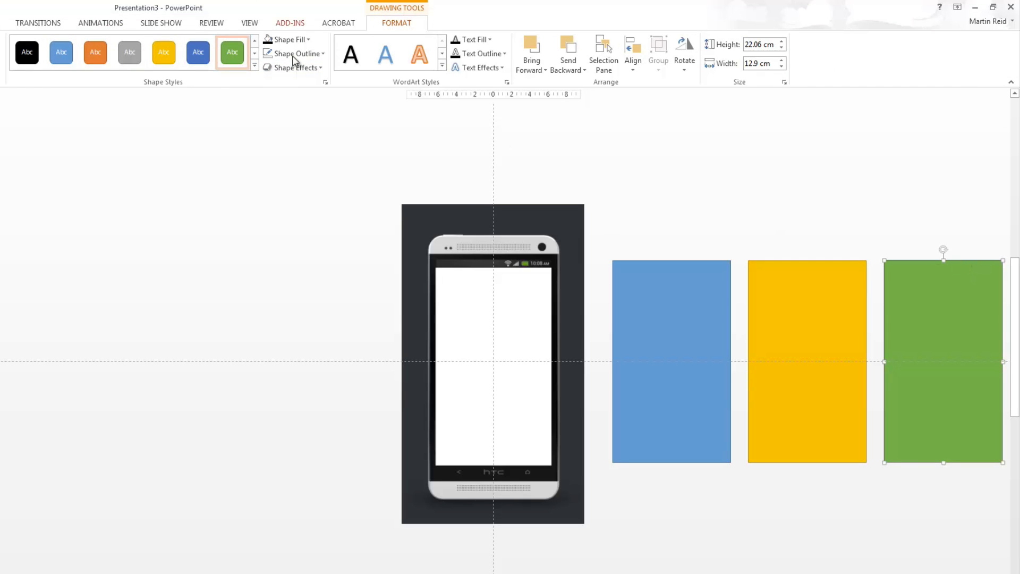
Reorder the exit animations so the blue rectangle's plays last and the yellow rectangle's plays just before it, after the green one's
{"action": "left_click", "coordinate": [120, 24]}
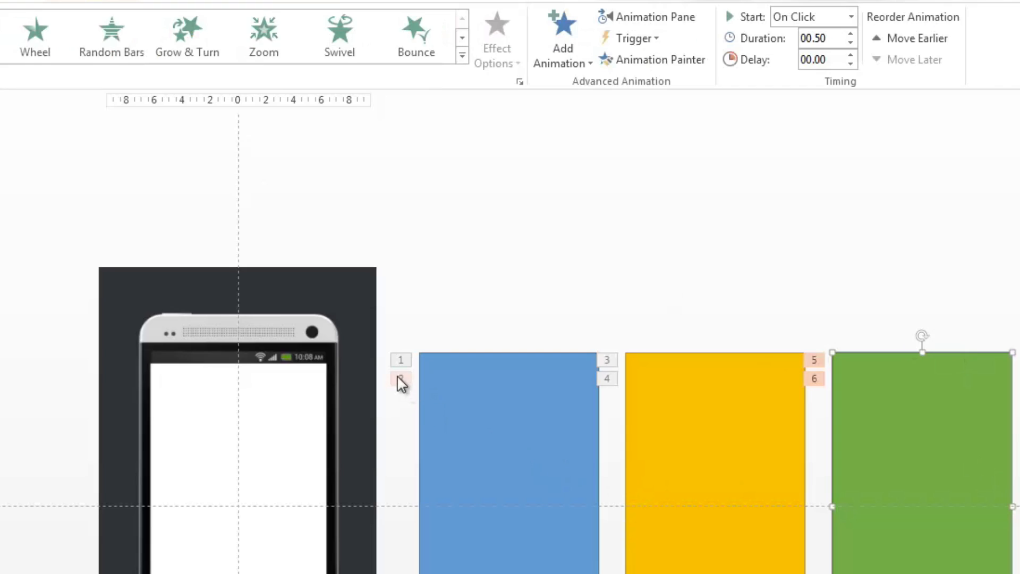
{"action": "left_click", "coordinate": [401, 381]}
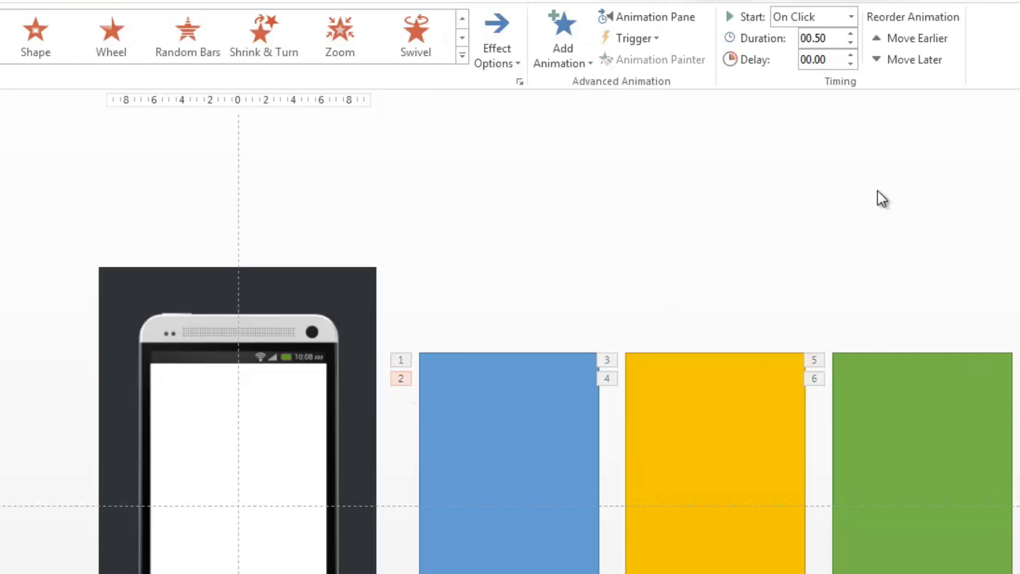
{"action": "left_click", "coordinate": [880, 65]}
{"action": "left_click", "coordinate": [615, 379]}
{"action": "left_click", "coordinate": [878, 62]}
{"action": "left_click", "coordinate": [877, 60]}
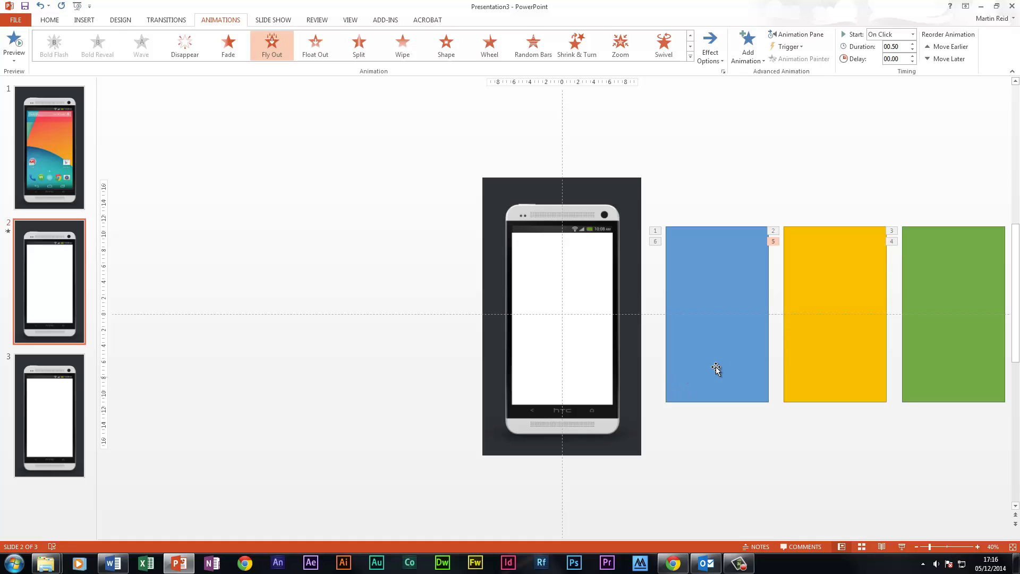
Stagger the blue, yellow and green rectangles diagonally beside the phone so that they overlap
{"action": "left_click", "coordinate": [529, 573]}
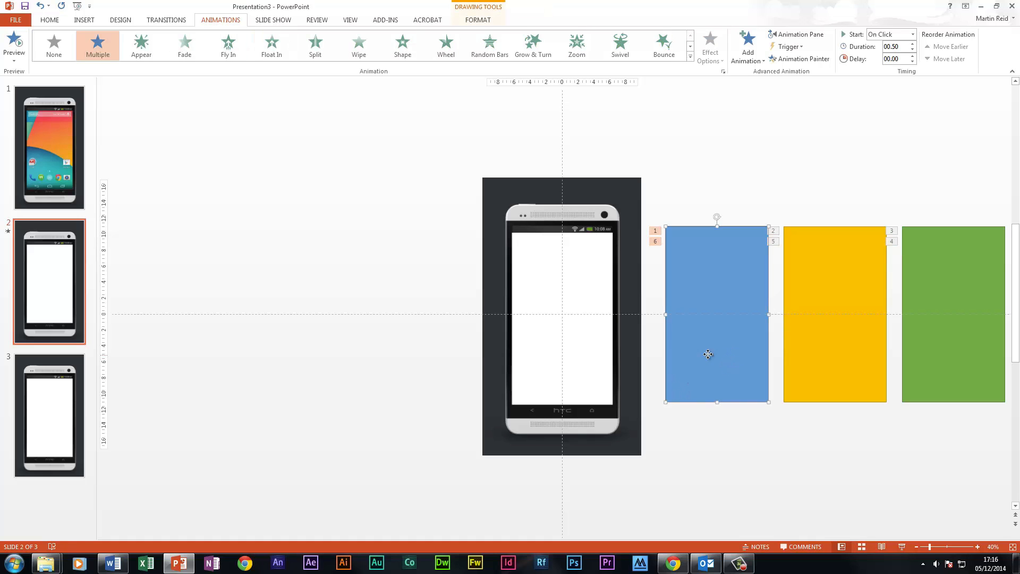
{"action": "left_click_drag", "start_coordinate": [541, 573], "coordinate": [387, 570]}
{"action": "left_click_drag", "start_coordinate": [647, 351], "coordinate": [738, 395]}
{"action": "left_click_drag", "start_coordinate": [840, 361], "coordinate": [787, 349]}
{"action": "left_click_drag", "start_coordinate": [922, 369], "coordinate": [802, 309]}
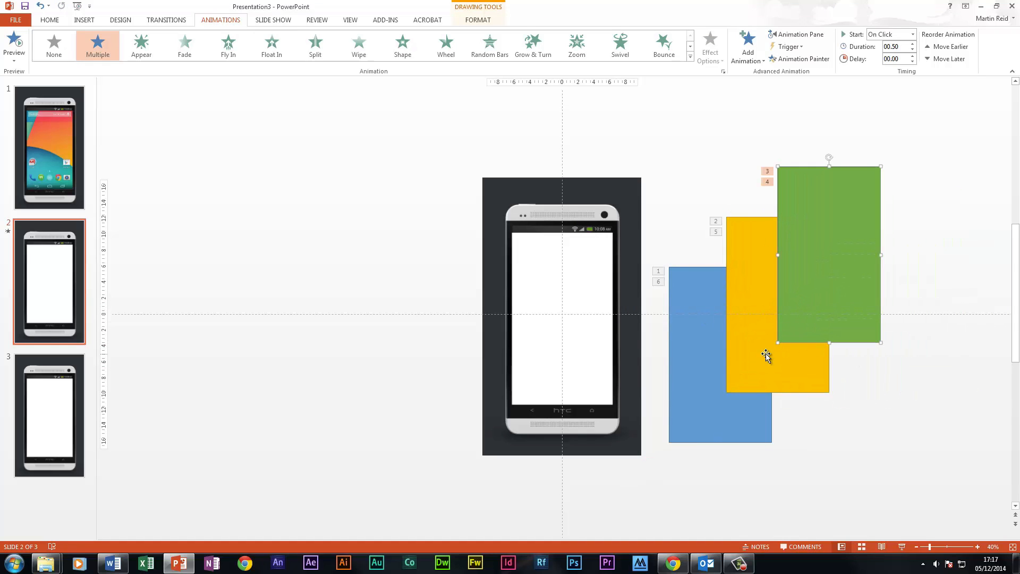
Move the blue rectangle onto the phone and nudge it until it covers the white screen area
{"action": "left_click_drag", "start_coordinate": [712, 388], "coordinate": [556, 351]}
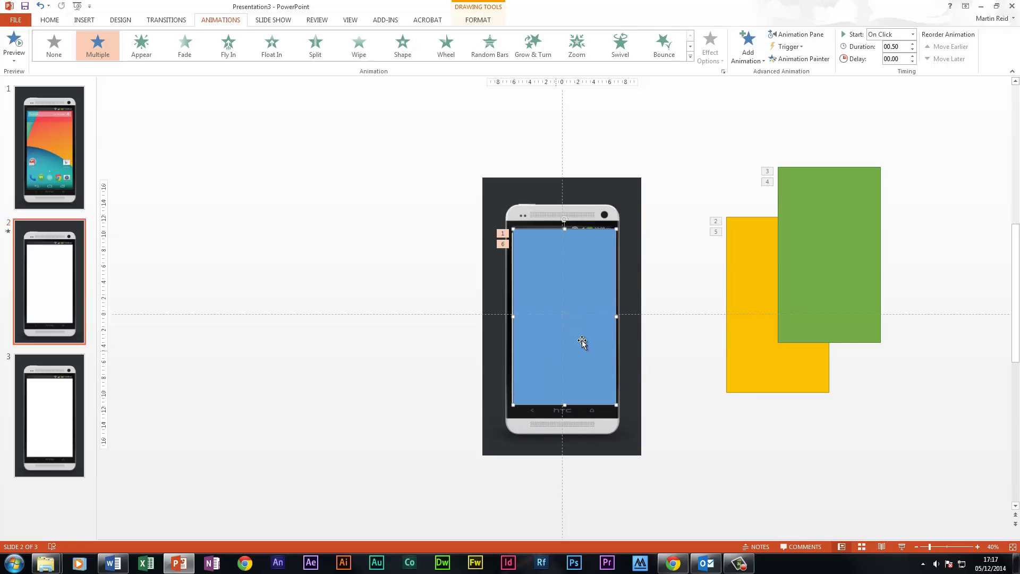
{"action": "key", "text": "ctrl+Left"}
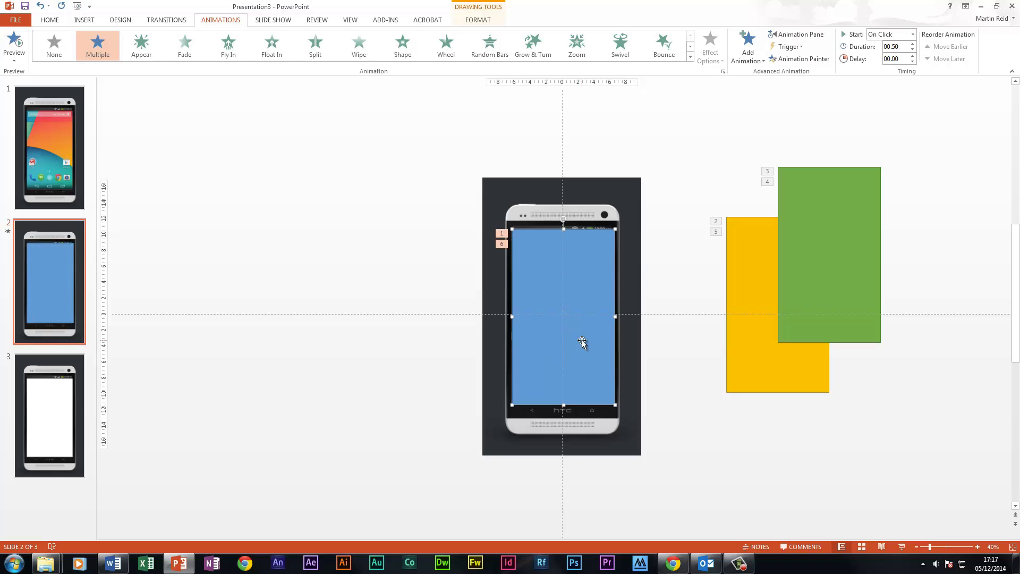
{"action": "key", "text": "ctrl+Down"}
{"action": "key", "text": "ctrl+Down"}
{"action": "key", "text": "ctrl+Left"}
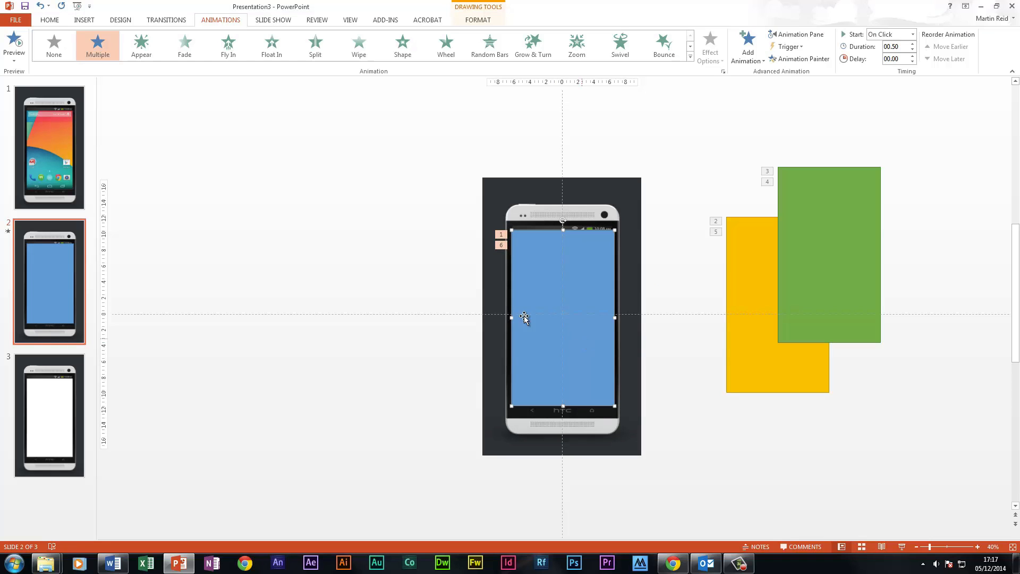
Stack the yellow rectangle and the green rectangle over the blue one, aligned with the phone's screen
{"action": "left_click", "coordinate": [757, 254]}
{"action": "left_click_drag", "start_coordinate": [757, 254], "coordinate": [547, 270]}
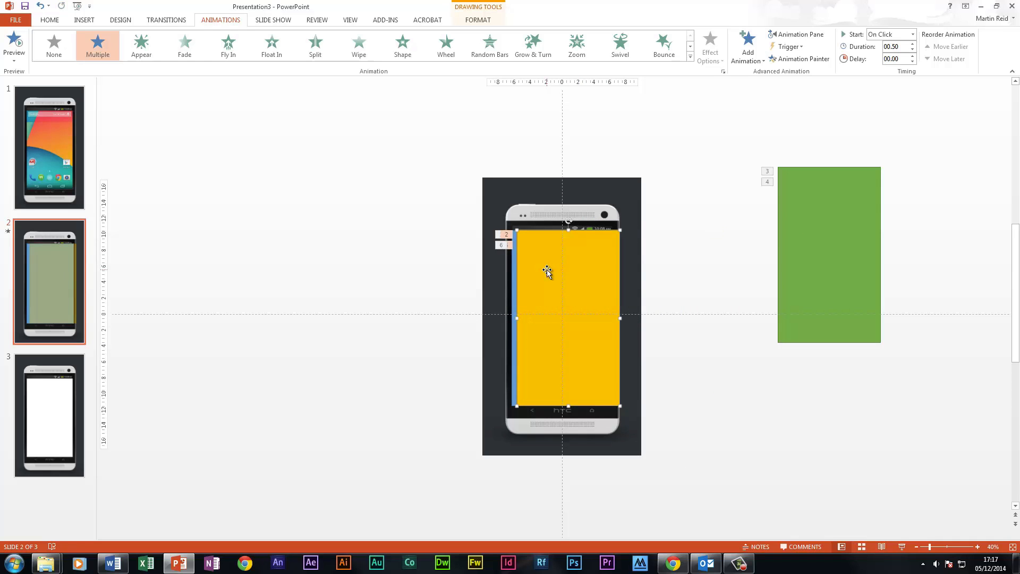
{"action": "key", "text": "ctrl+Left"}
{"action": "key", "text": "ctrl+Left"}
{"action": "key", "text": "Left"}
{"action": "key", "text": "Left"}
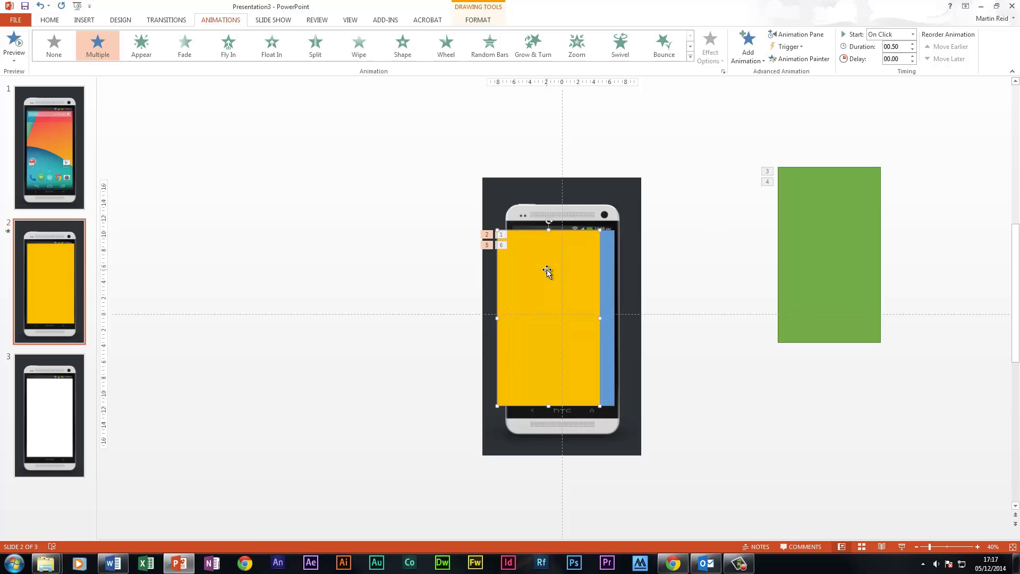
{"action": "key", "text": "Right"}
{"action": "key", "text": "Right"}
{"action": "key", "text": "ctrl+Left"}
{"action": "key", "text": "ctrl+Left"}
{"action": "key", "text": "ctrl+Left"}
{"action": "key", "text": "ctrl+Left"}
{"action": "key", "text": "ctrl+Left"}
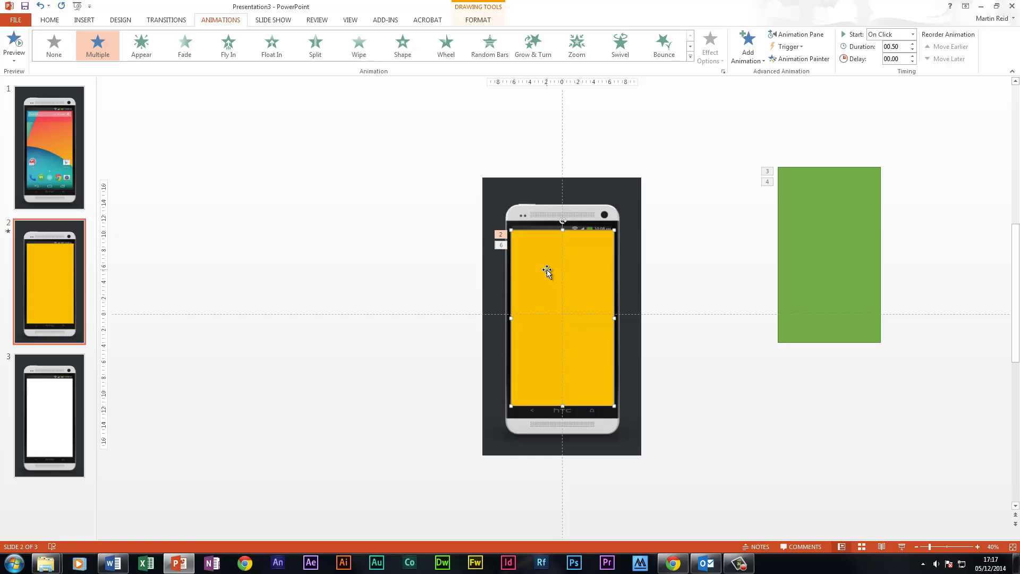
{"action": "left_click_drag", "start_coordinate": [818, 230], "coordinate": [554, 297]}
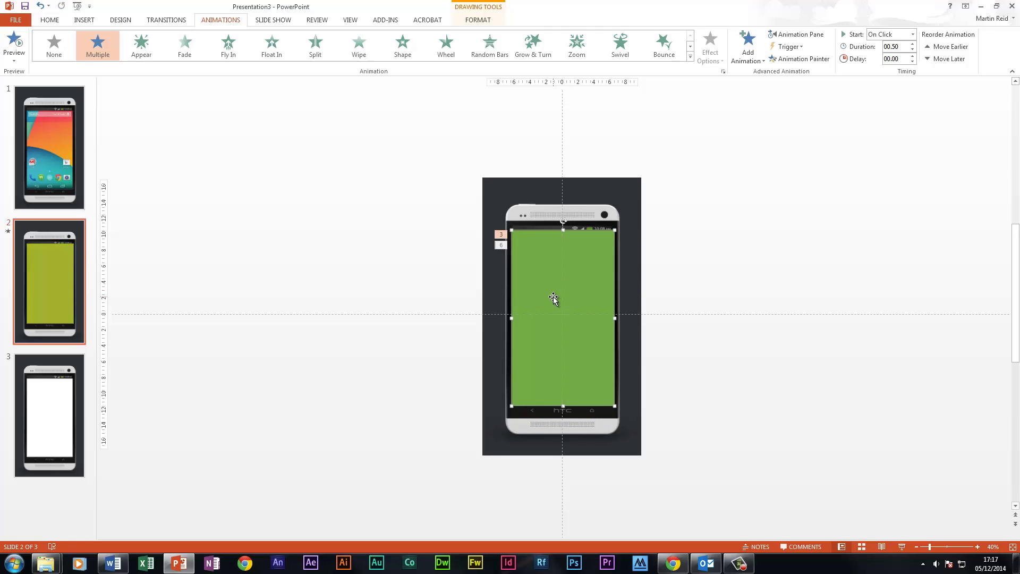
Bring the phone picture in front of the coloured rectangles and preview the animated screens in the slide show
{"action": "left_click", "coordinate": [599, 199]}
{"action": "right_click", "coordinate": [599, 200]}
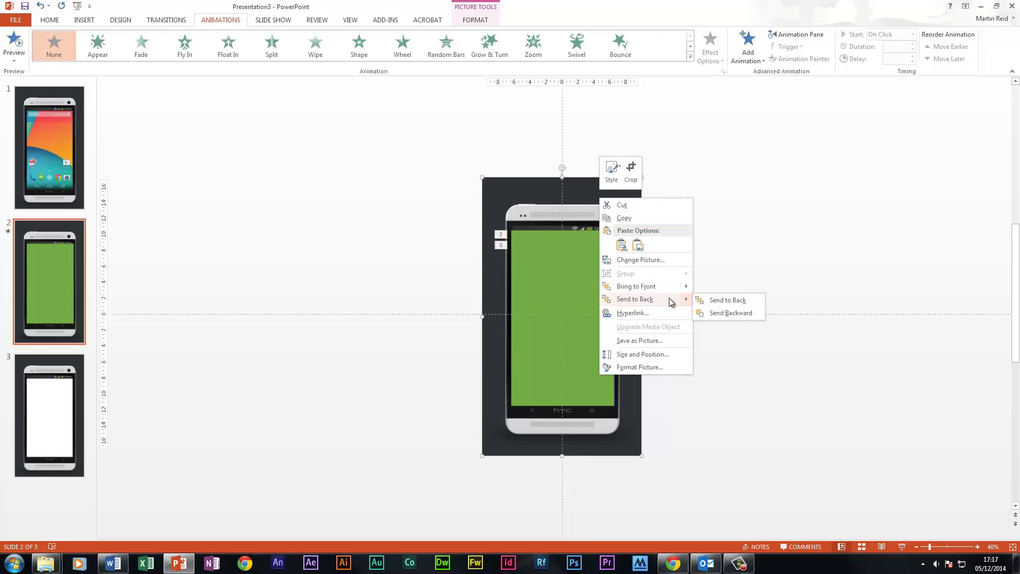
{"action": "left_click", "coordinate": [742, 288]}
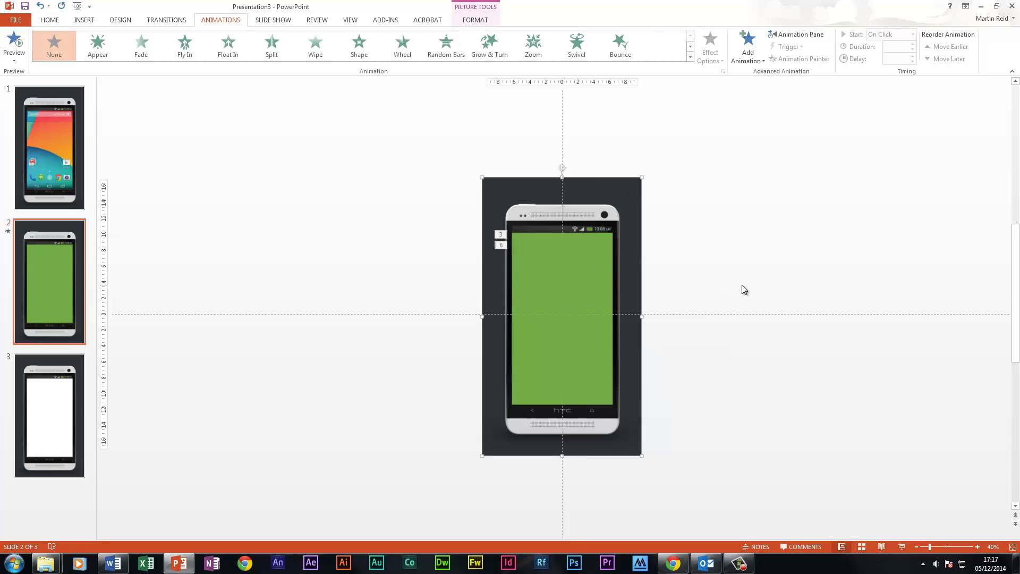
{"action": "left_click", "coordinate": [900, 547]}
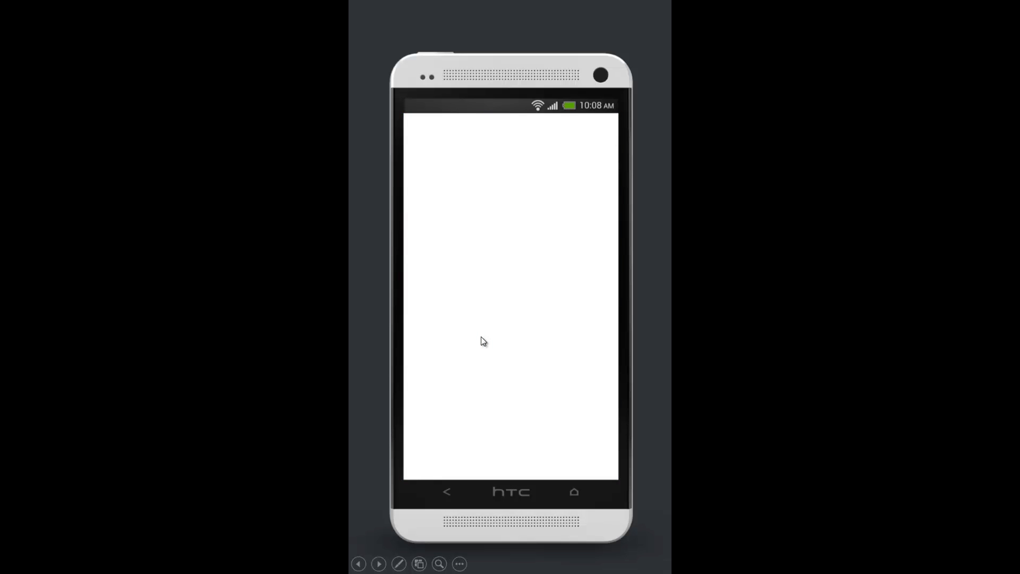
{"action": "key", "text": "Escape"}
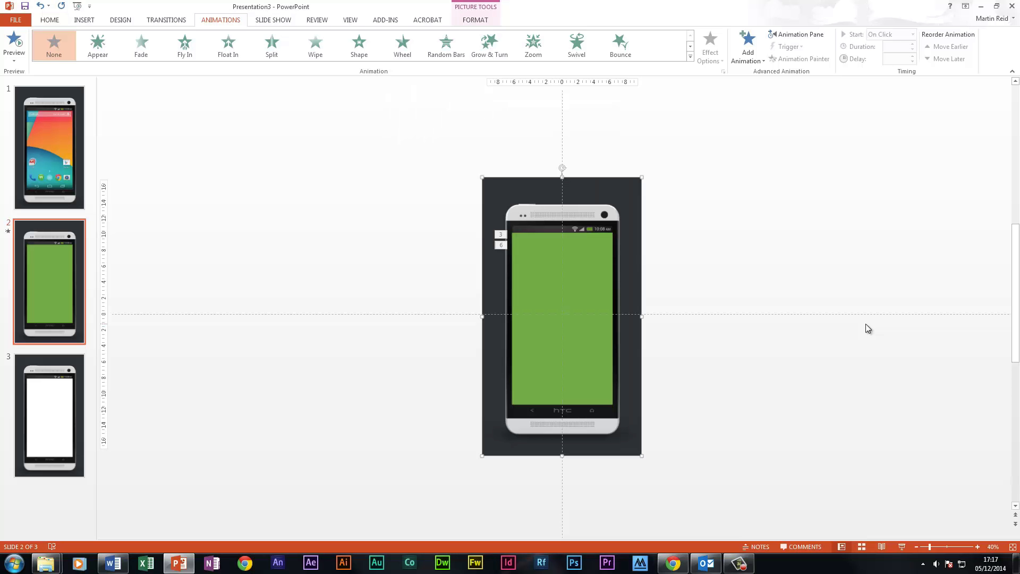
On slide 3, draw a rectangle covering the phone's screen and fill it with black
{"action": "left_click", "coordinate": [31, 420]}
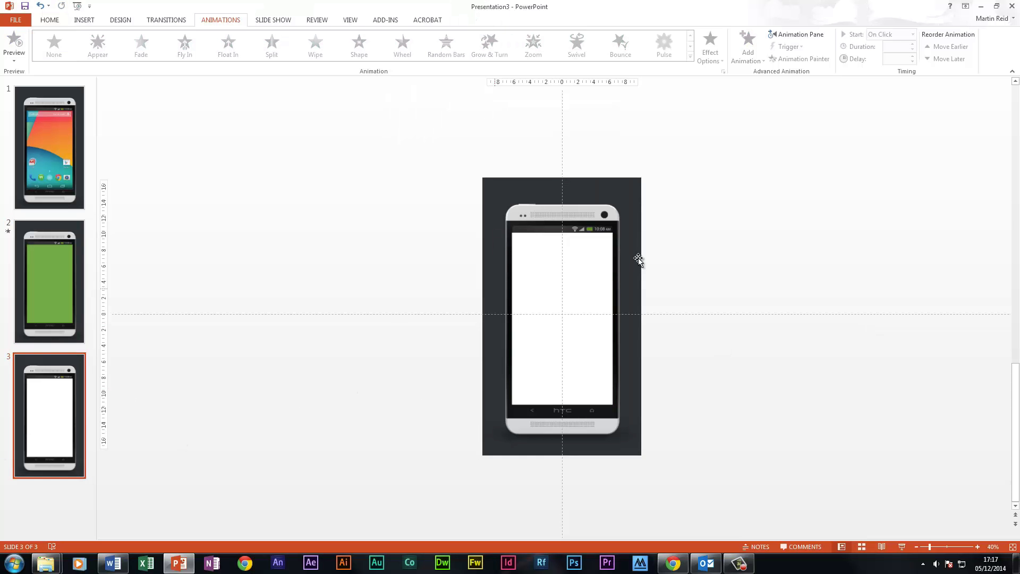
{"action": "left_click_drag", "start_coordinate": [615, 407], "coordinate": [616, 407]}
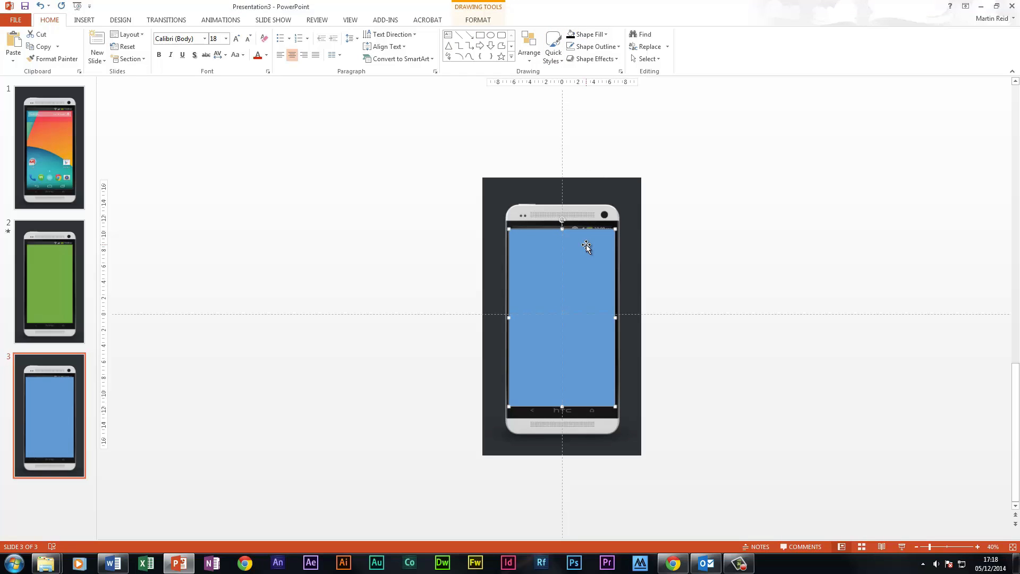
{"action": "left_click", "coordinate": [607, 34]}
{"action": "left_click", "coordinate": [583, 60]}
{"action": "left_click", "coordinate": [684, 185]}
{"action": "left_click", "coordinate": [579, 277]}
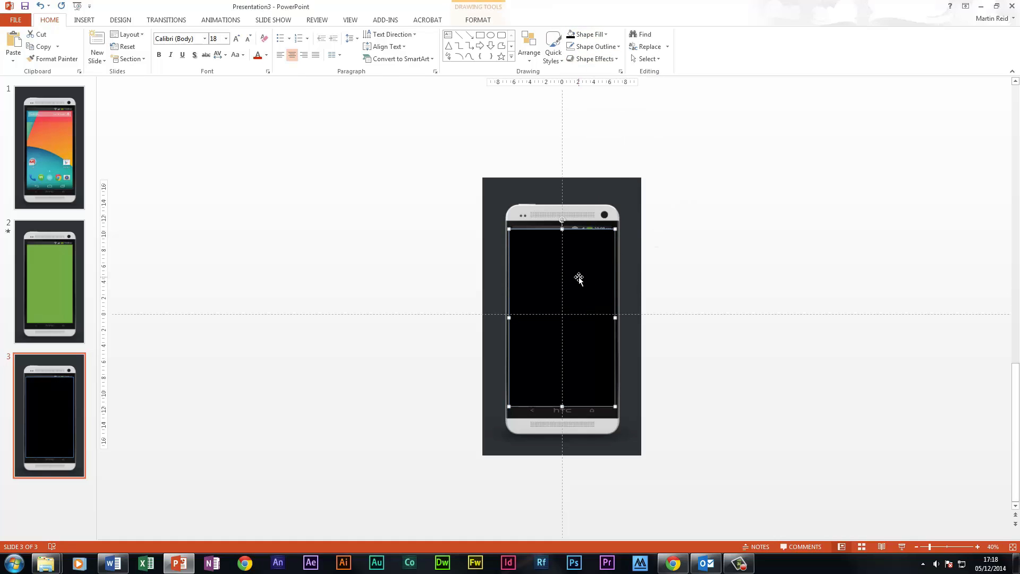
Bring the phone picture on slide 3 in front of the black rectangle
{"action": "left_click", "coordinate": [574, 211]}
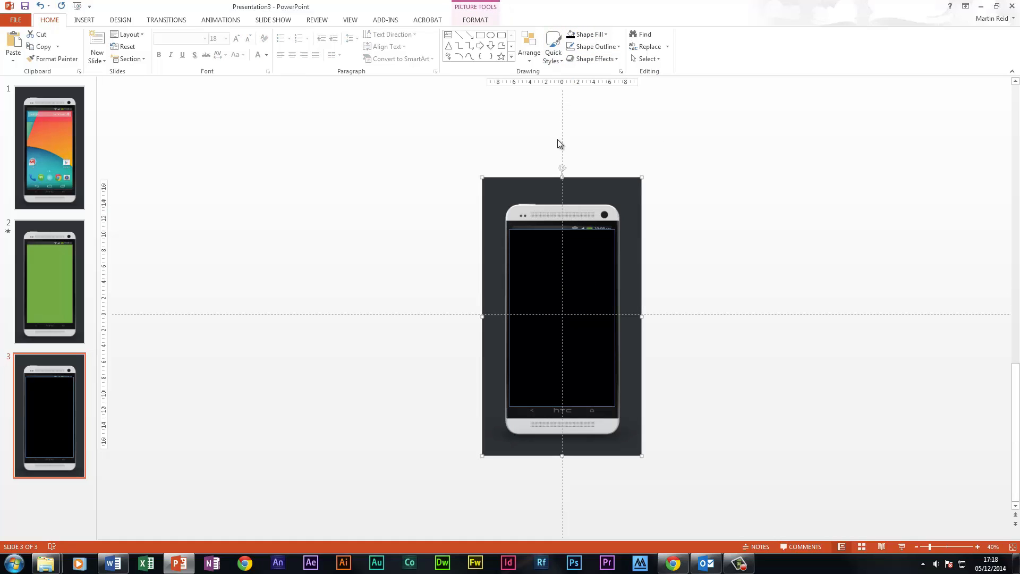
{"action": "right_click", "coordinate": [610, 186]}
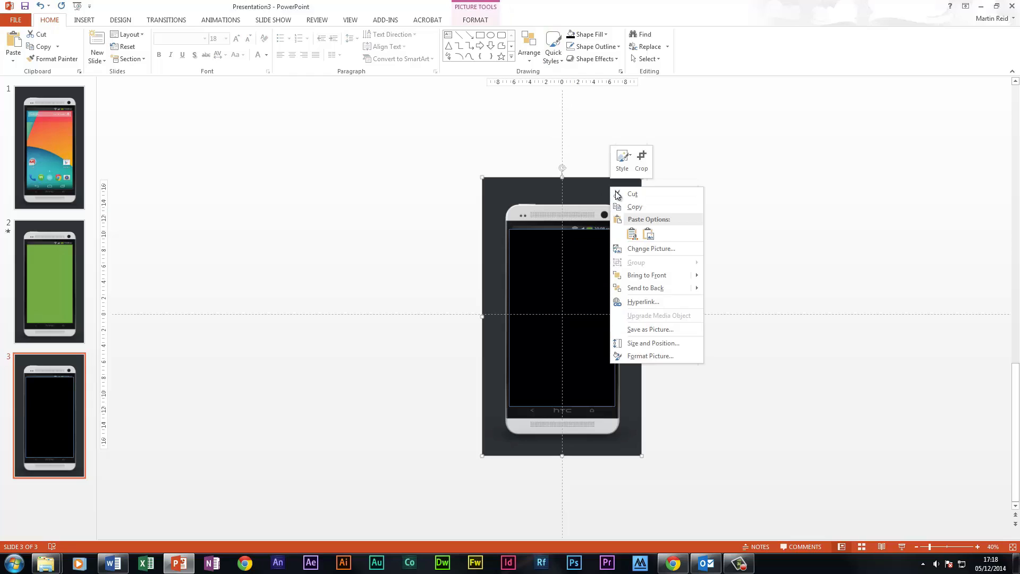
{"action": "mouse_move", "coordinate": [679, 275]}
{"action": "left_click", "coordinate": [738, 276]}
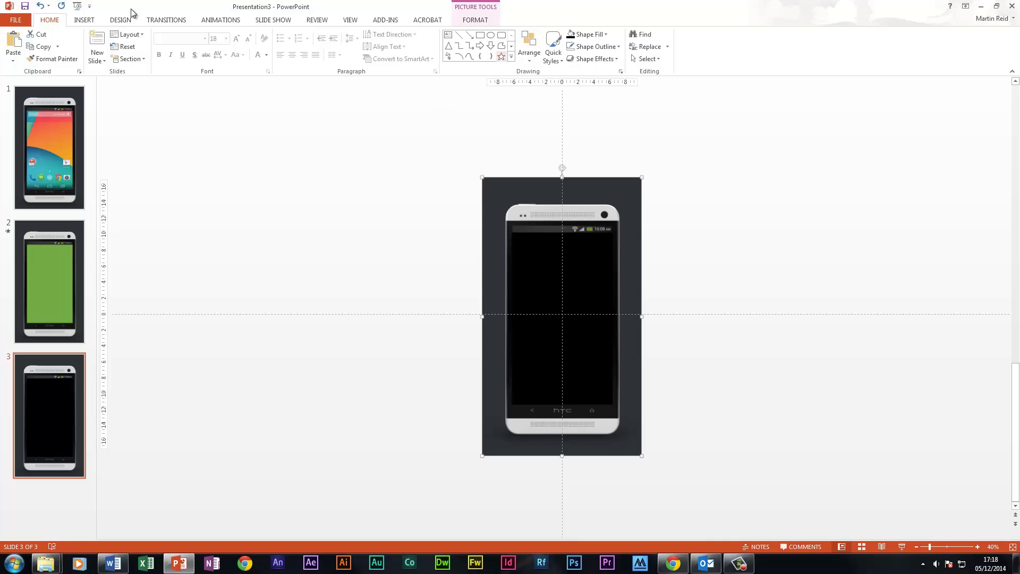
Insert the video "nothing going onFINAL" from the computer, scaling it to about 9.5 by 5.3 cm in the upper part of the phone's screen
{"action": "left_click", "coordinate": [85, 20]}
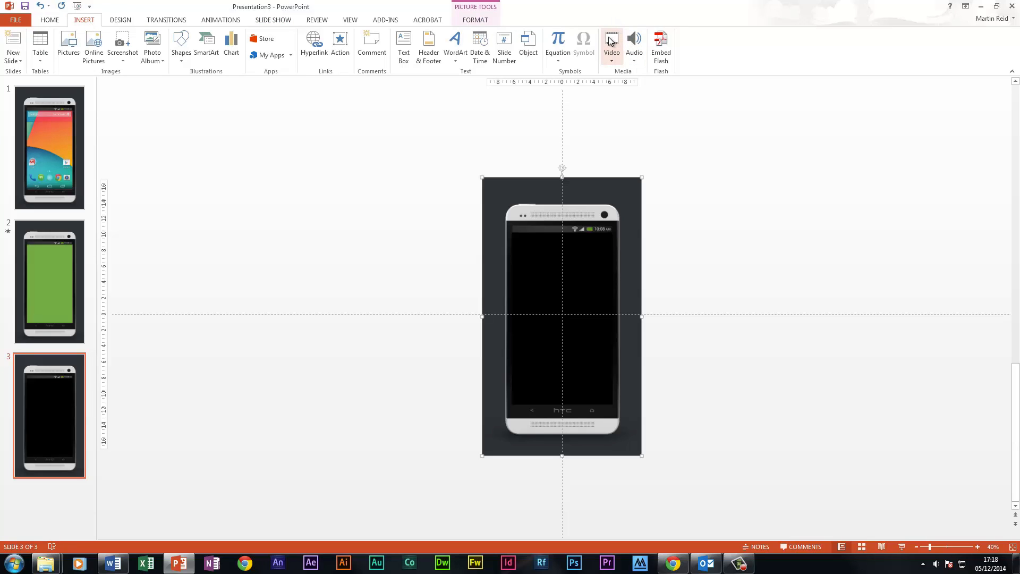
{"action": "left_click", "coordinate": [610, 41]}
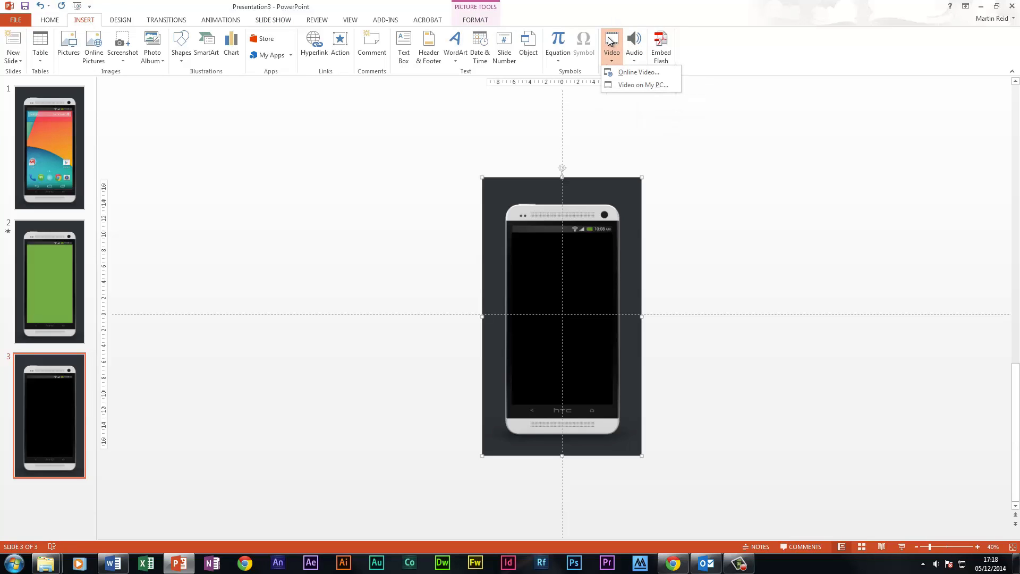
{"action": "left_click", "coordinate": [640, 85]}
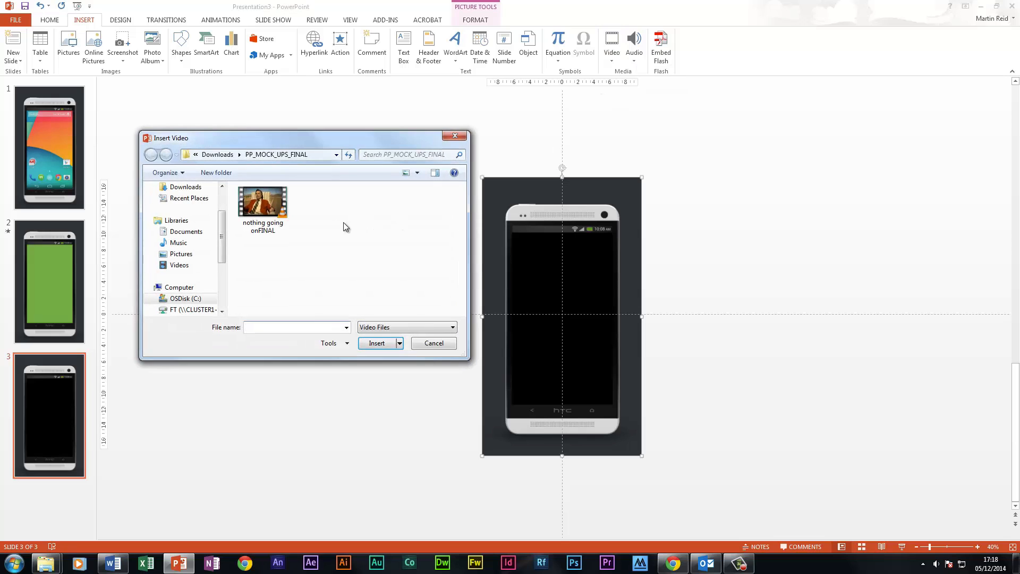
{"action": "left_click", "coordinate": [276, 212]}
{"action": "left_click", "coordinate": [377, 344]}
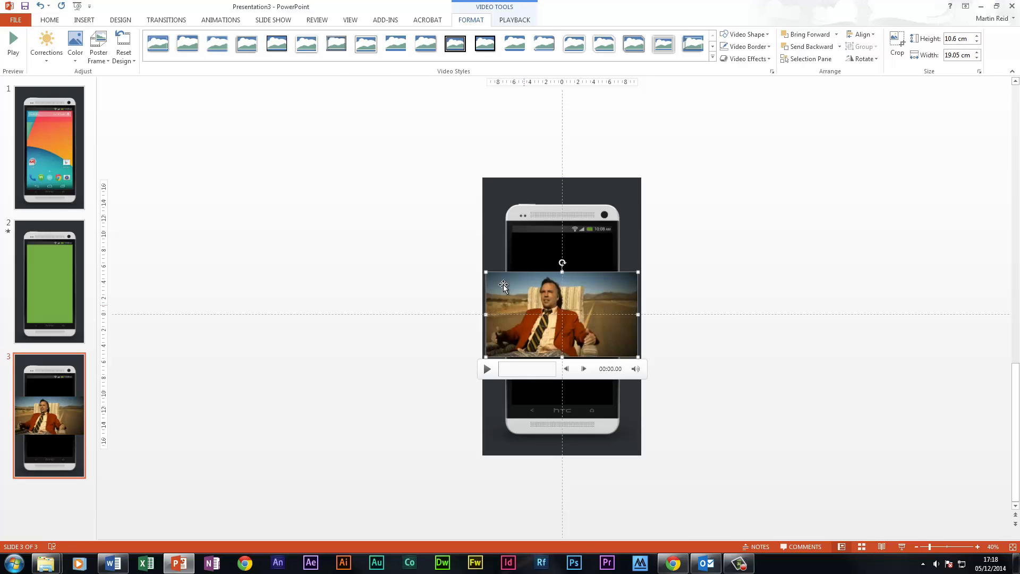
{"action": "left_click_drag", "start_coordinate": [485, 273], "coordinate": [567, 279]}
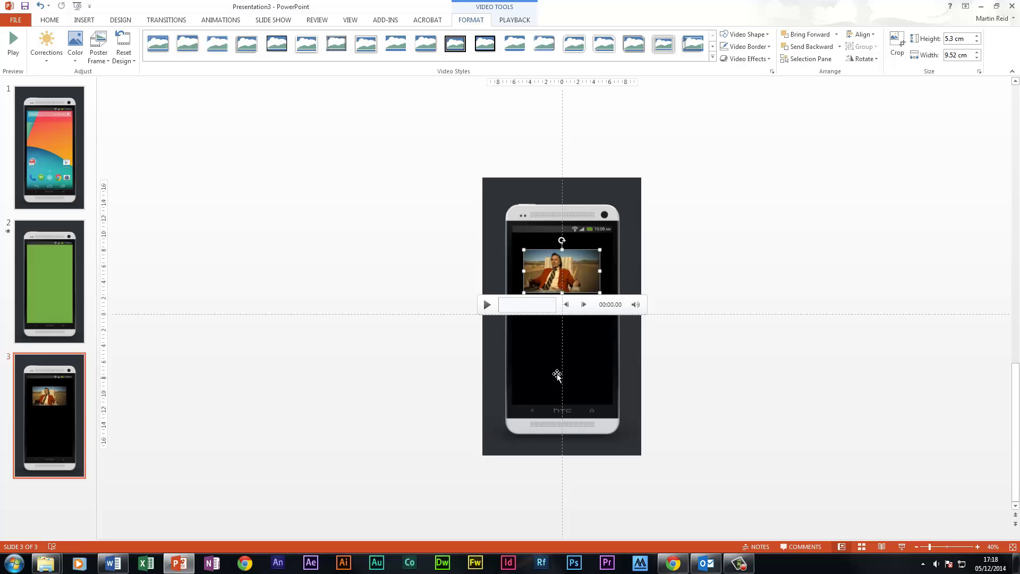
On slide 2, draw a thin blue header bar across the full width of the phone's screen, just below the status bar
{"action": "left_click", "coordinate": [978, 547]}
{"action": "left_click", "coordinate": [978, 547]}
{"action": "left_click", "coordinate": [978, 547]}
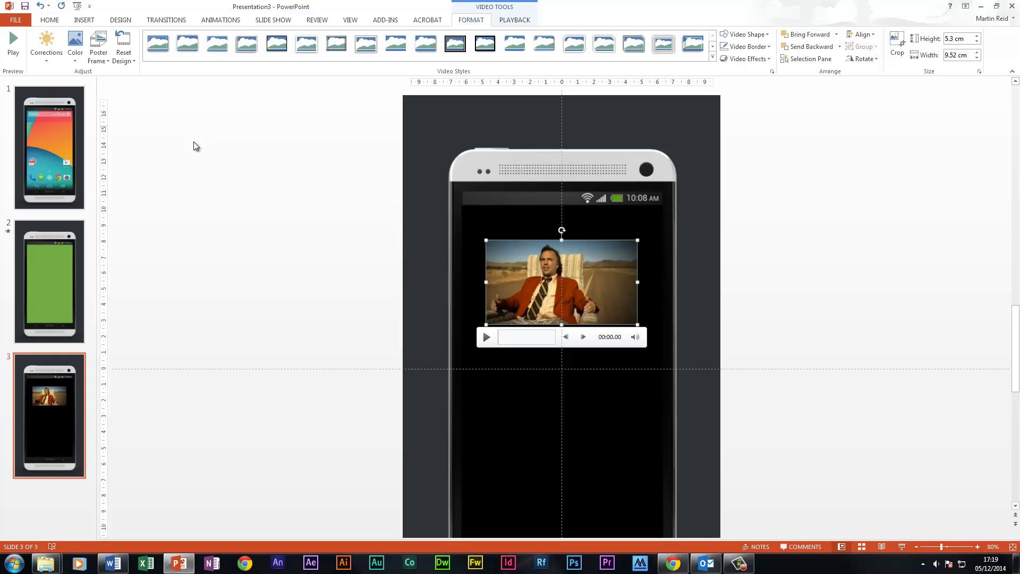
{"action": "left_click", "coordinate": [60, 256]}
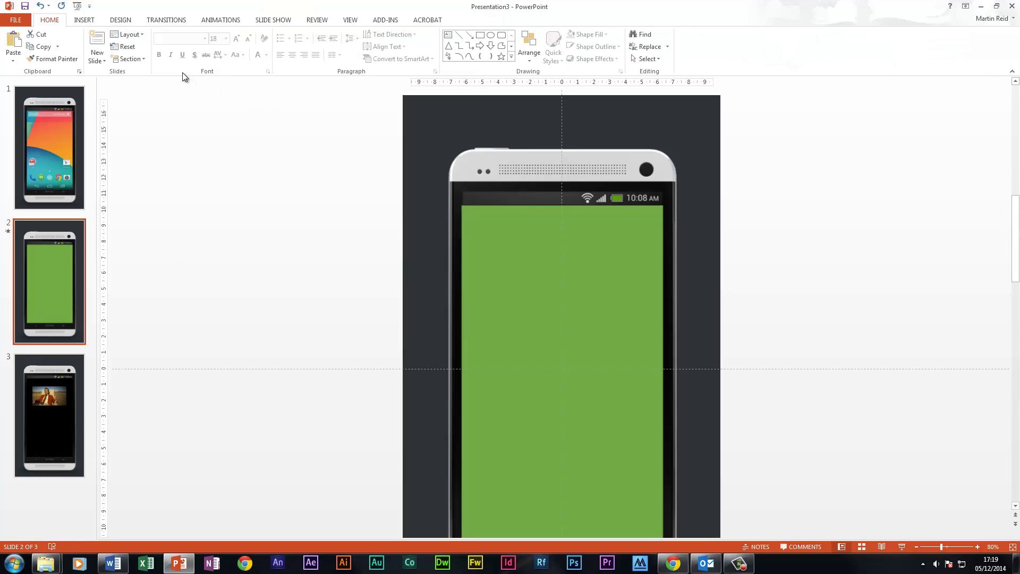
{"action": "left_click", "coordinate": [480, 35]}
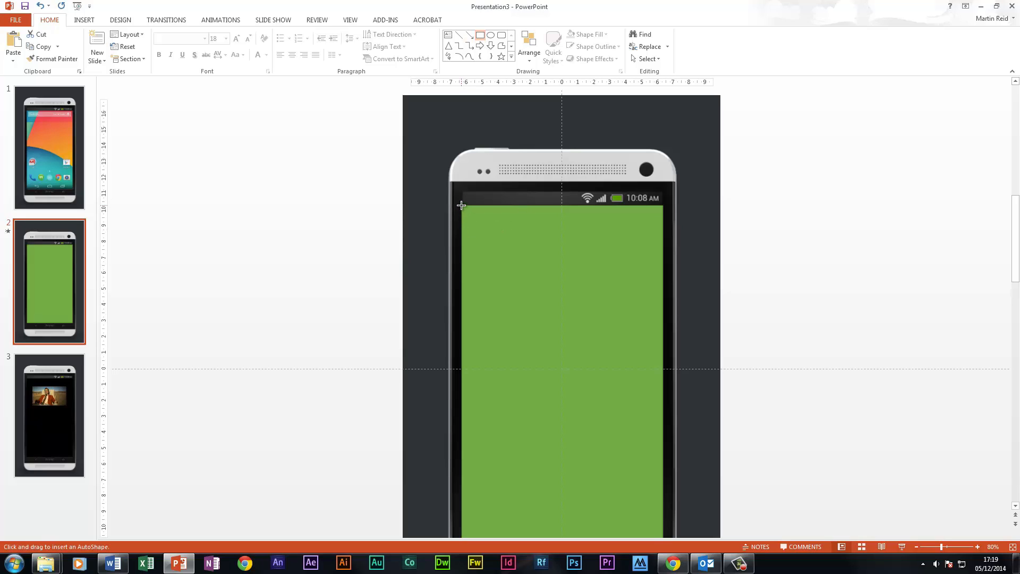
{"action": "mouse_move", "coordinate": [460, 205]}
{"action": "left_mouse_down"}
{"action": "mouse_move", "coordinate": [505, 226]}
{"action": "mouse_move", "coordinate": [664, 234]}
{"action": "left_mouse_up"}
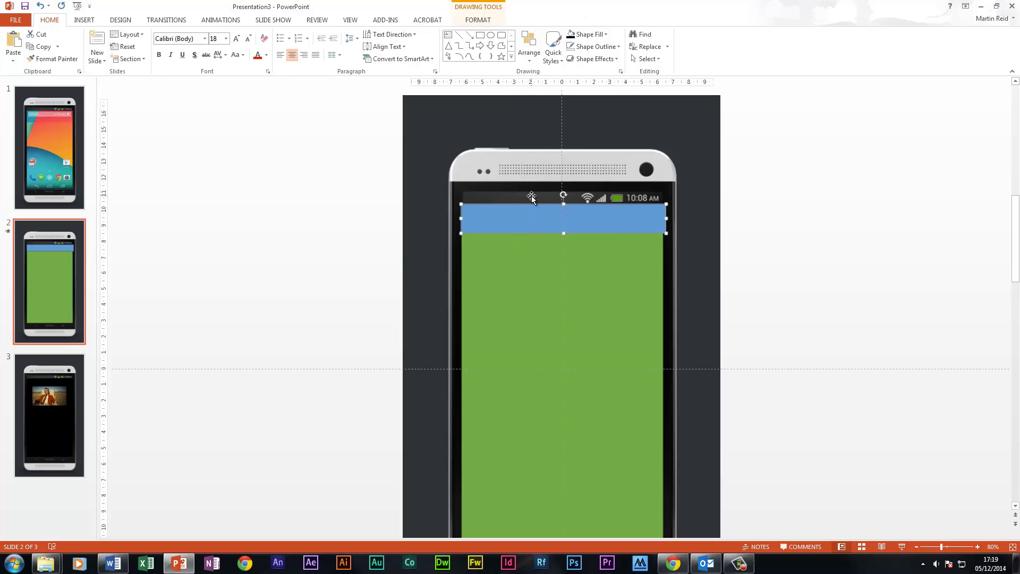
Draw a small chevron shape on the green area below slide 2's header bar and flip it horizontally
{"action": "left_click", "coordinate": [512, 46]}
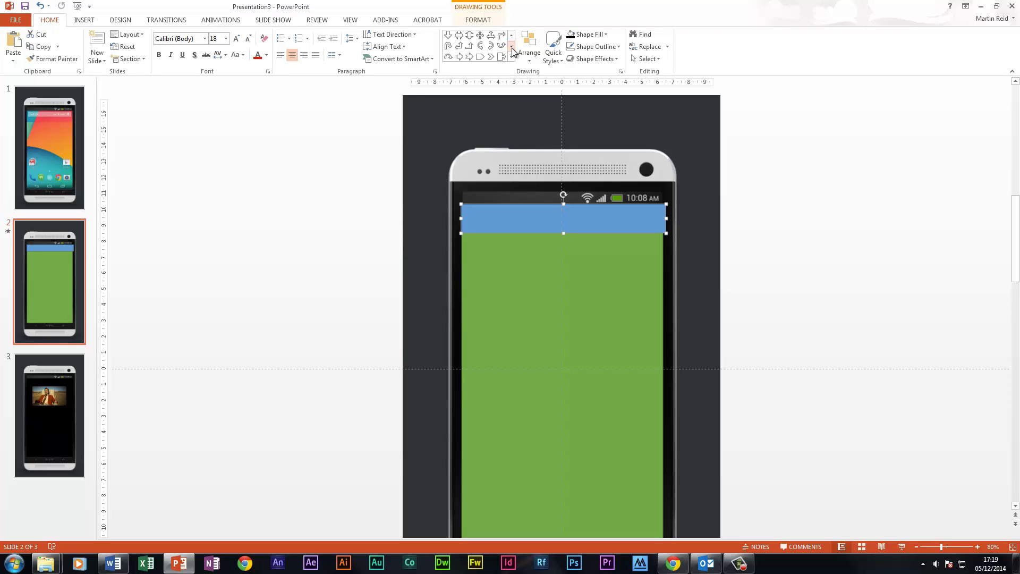
{"action": "left_click", "coordinate": [489, 57]}
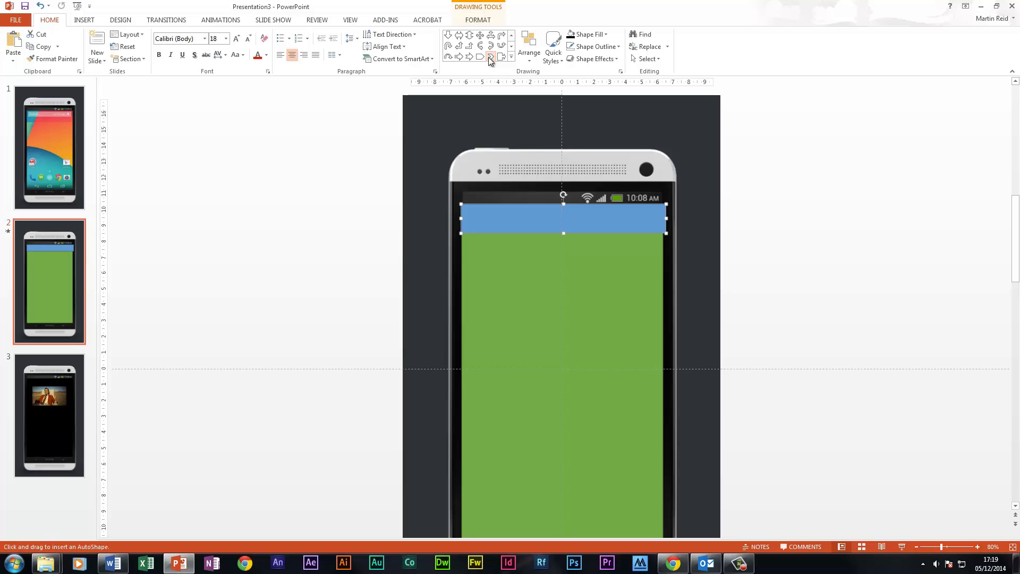
{"action": "mouse_move", "coordinate": [308, 154]}
{"action": "left_mouse_down"}
{"action": "mouse_move", "coordinate": [334, 197]}
{"action": "mouse_move", "coordinate": [328, 177]}
{"action": "mouse_move", "coordinate": [423, 254]}
{"action": "mouse_move", "coordinate": [513, 277]}
{"action": "left_mouse_up"}
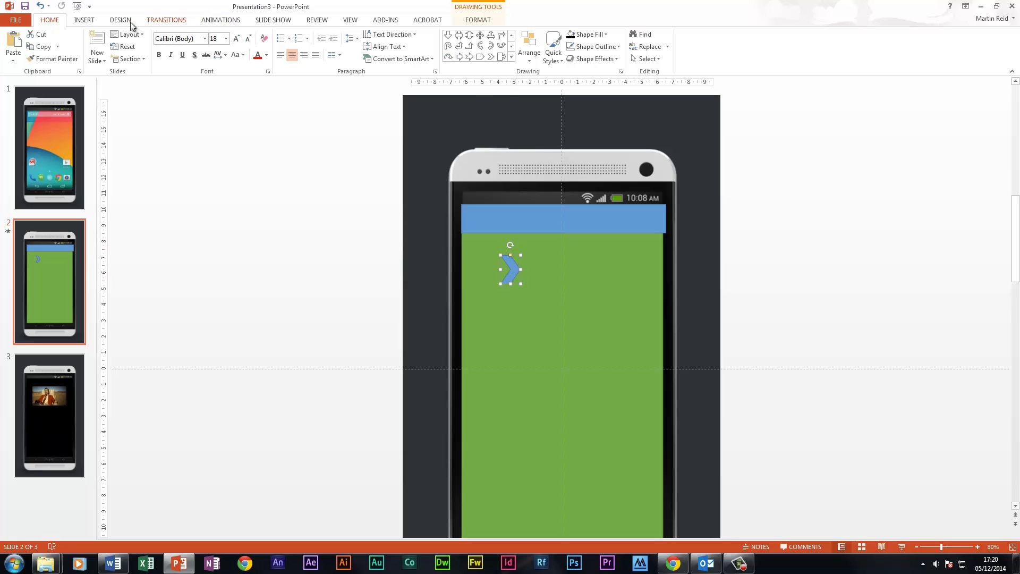
{"action": "left_click", "coordinate": [535, 59]}
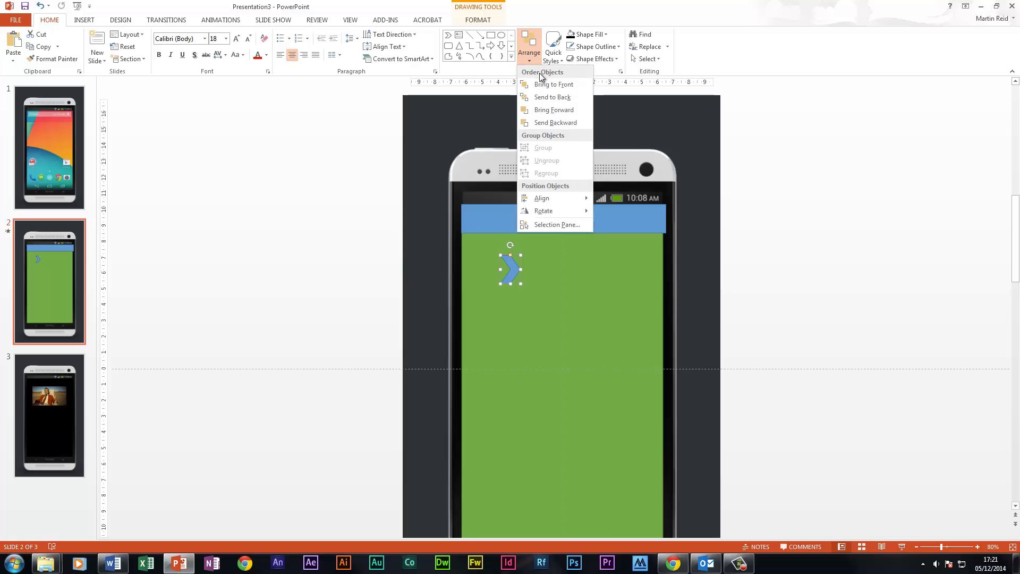
{"action": "mouse_move", "coordinate": [537, 212]}
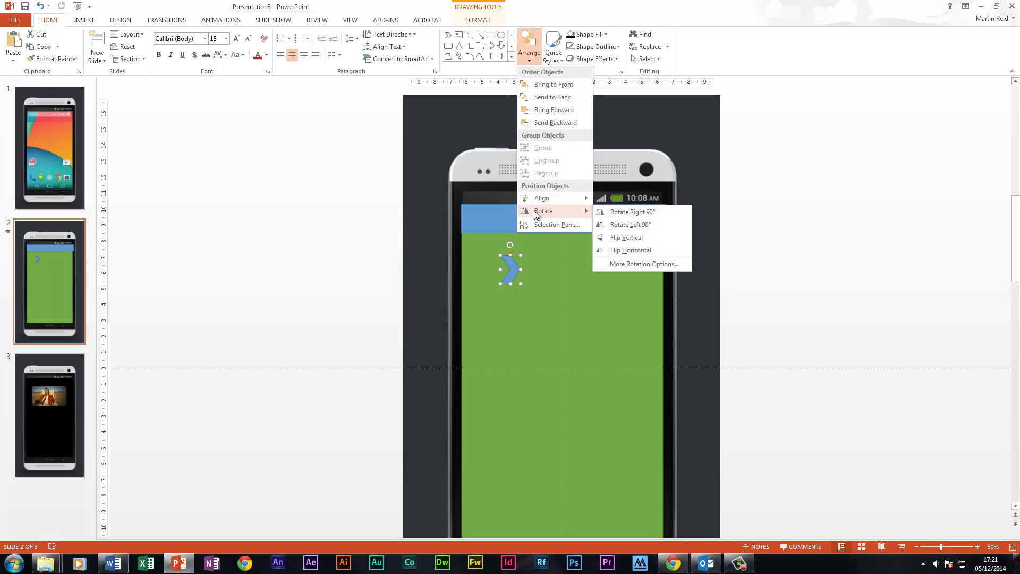
{"action": "left_click", "coordinate": [678, 249]}
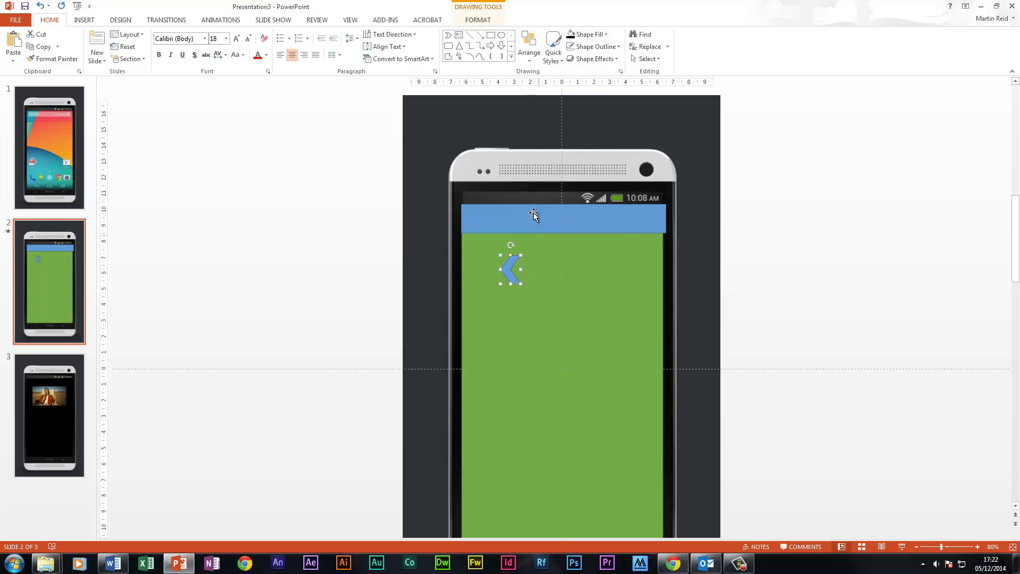
Fill the chevron with white and move it onto the left end of the blue header bar
{"action": "left_click", "coordinate": [606, 34]}
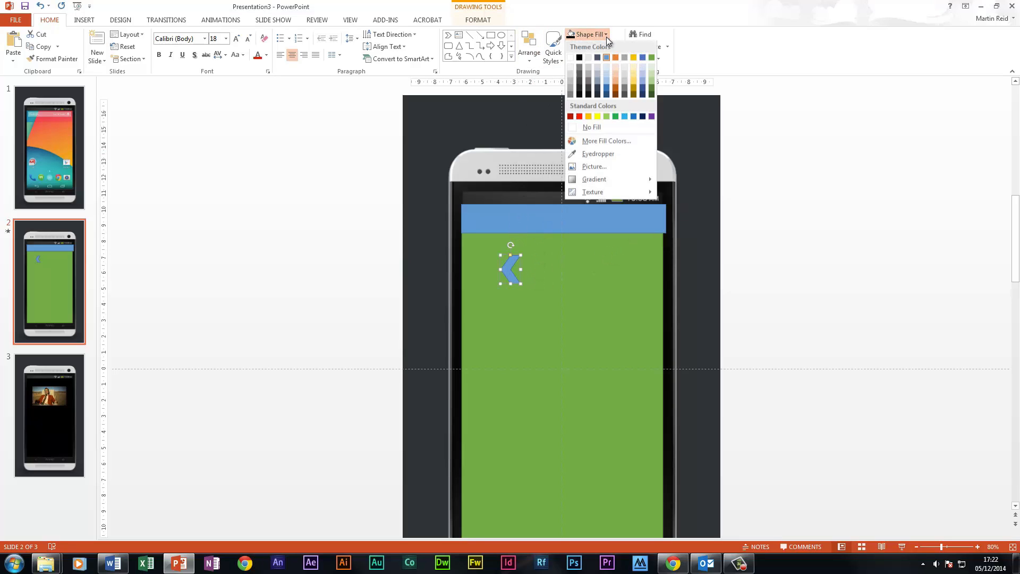
{"action": "left_click", "coordinate": [570, 58]}
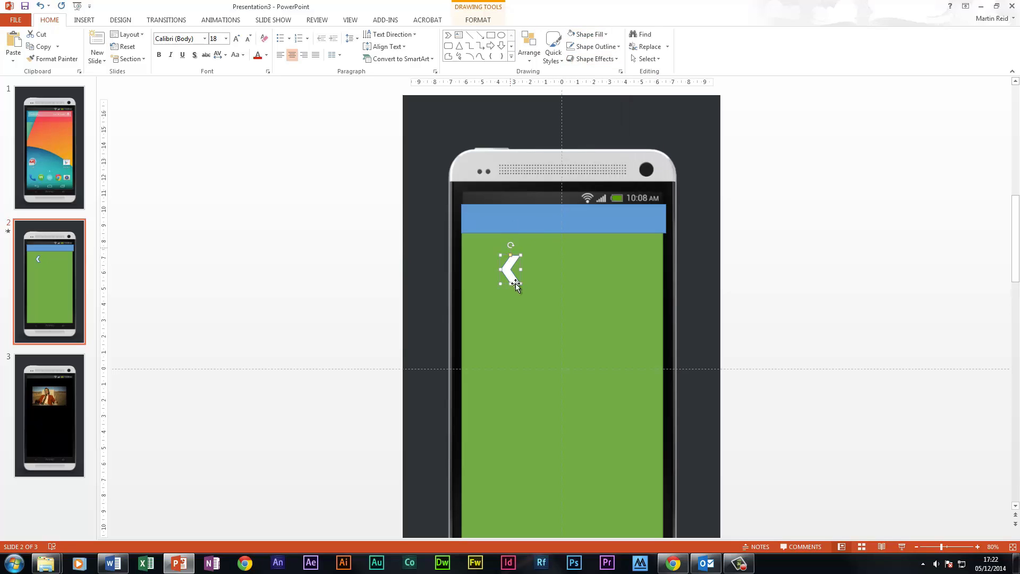
{"action": "left_click_drag", "start_coordinate": [513, 277], "coordinate": [472, 221]}
Select the phone picture together with the white chevron on slide 2 and bring both to the front
{"action": "left_click", "coordinate": [509, 177], "text": "shift"}
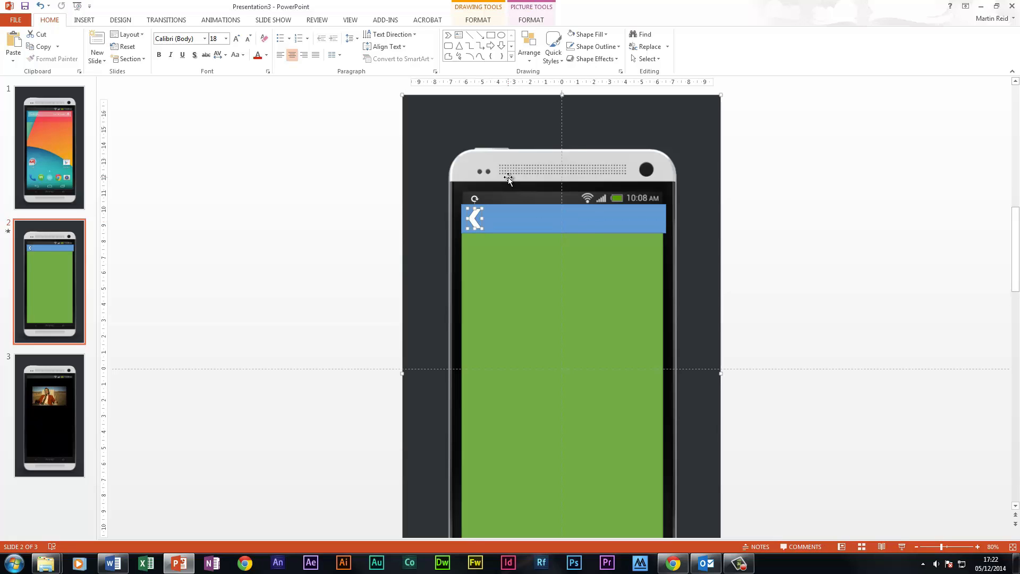
{"action": "right_click", "coordinate": [508, 177]}
{"action": "mouse_move", "coordinate": [560, 252]}
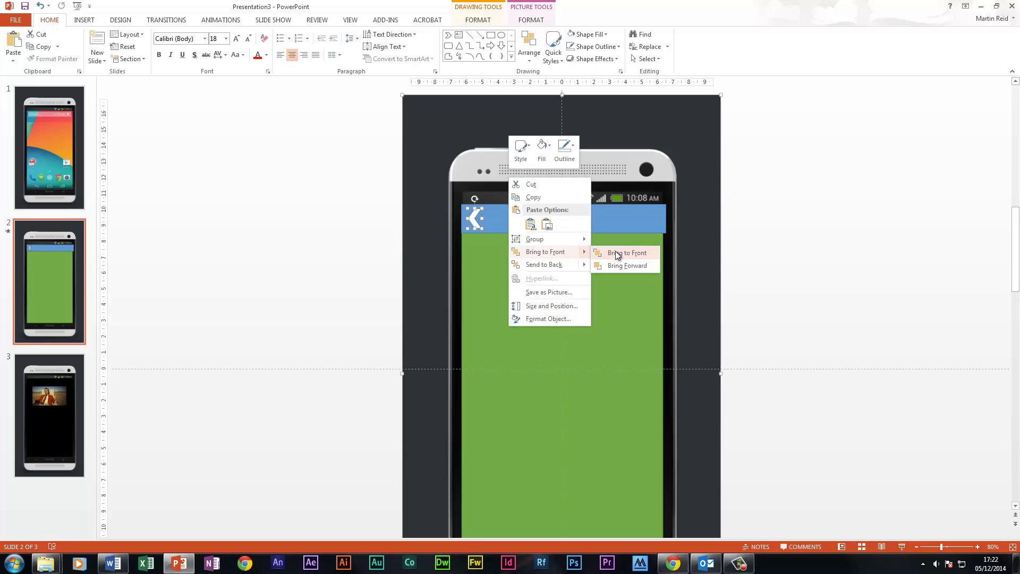
{"action": "left_click", "coordinate": [618, 254]}
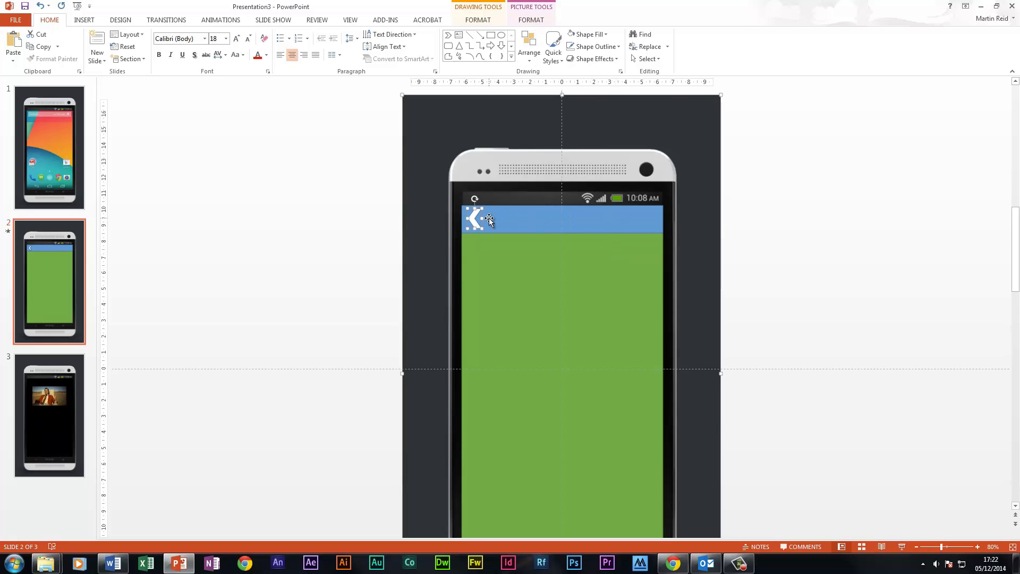
{"action": "right_click", "coordinate": [475, 221]}
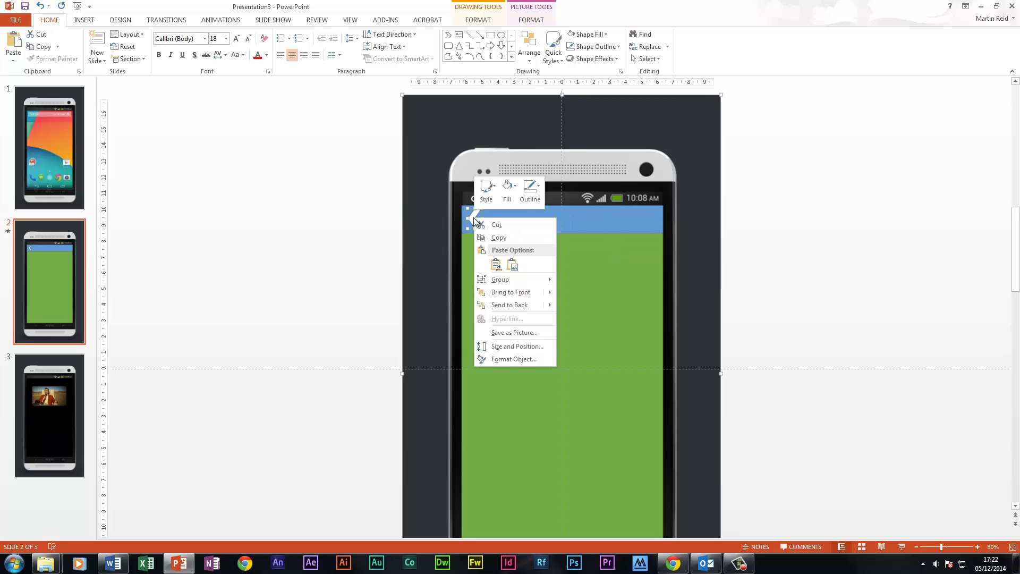
{"action": "left_click", "coordinate": [426, 216]}
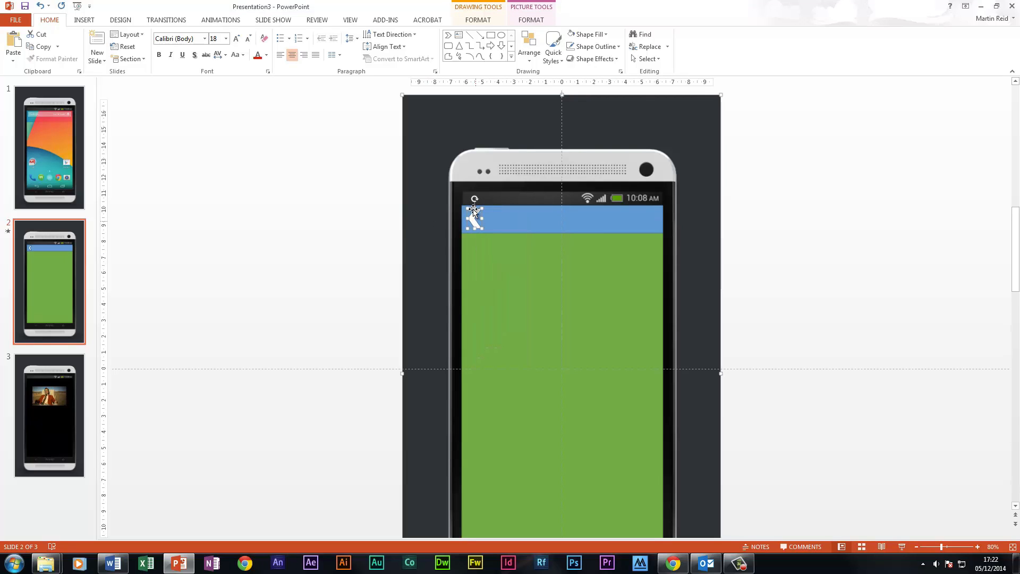
Give the white chevron an on-click action that hyperlinks to Slide 1
{"action": "left_click", "coordinate": [85, 20]}
{"action": "left_click", "coordinate": [121, 21]}
{"action": "left_click", "coordinate": [84, 20]}
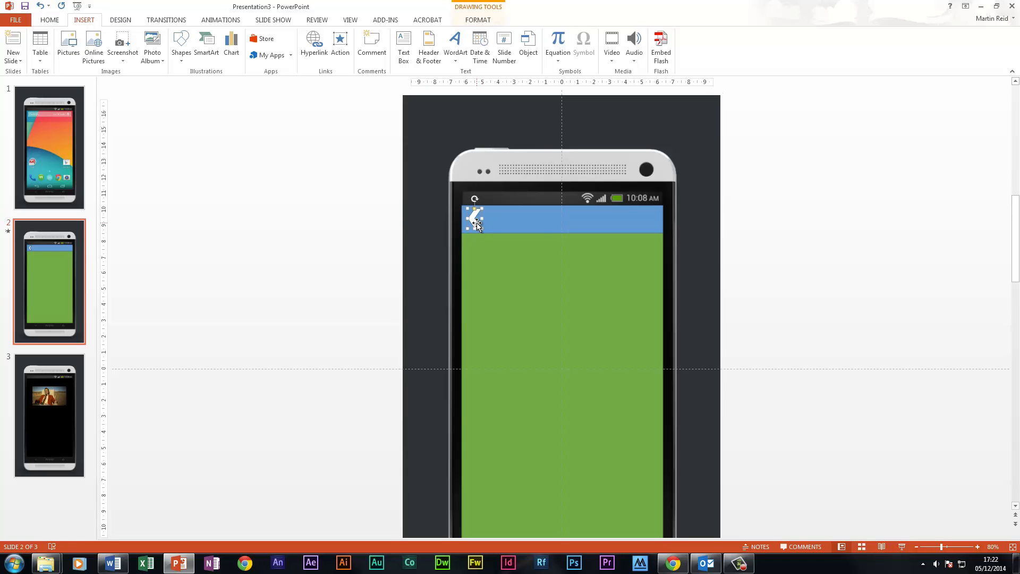
{"action": "left_click", "coordinate": [345, 52]}
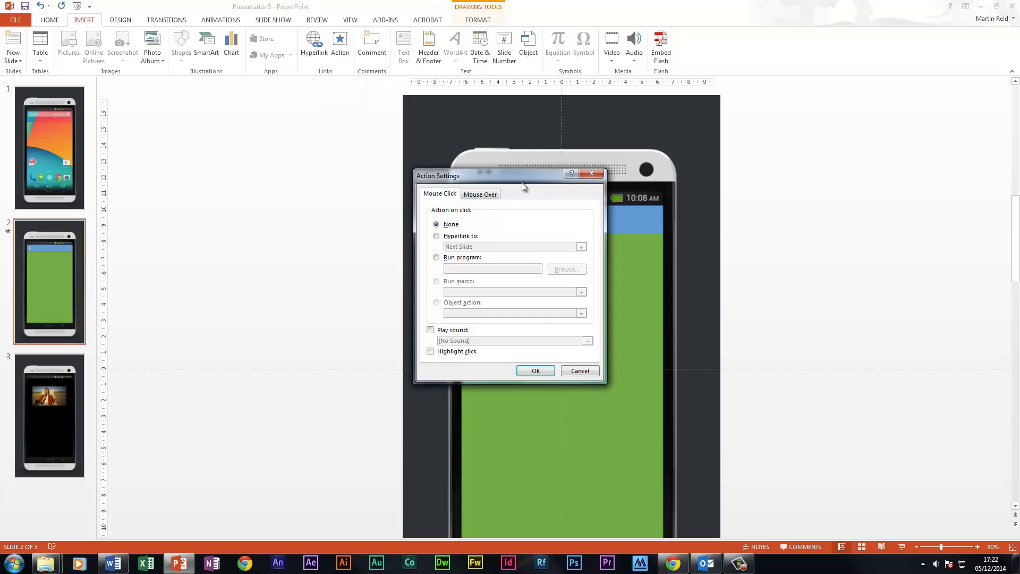
{"action": "left_click_drag", "start_coordinate": [511, 175], "coordinate": [247, 114]}
{"action": "left_click", "coordinate": [192, 173]}
{"action": "left_click", "coordinate": [216, 182]}
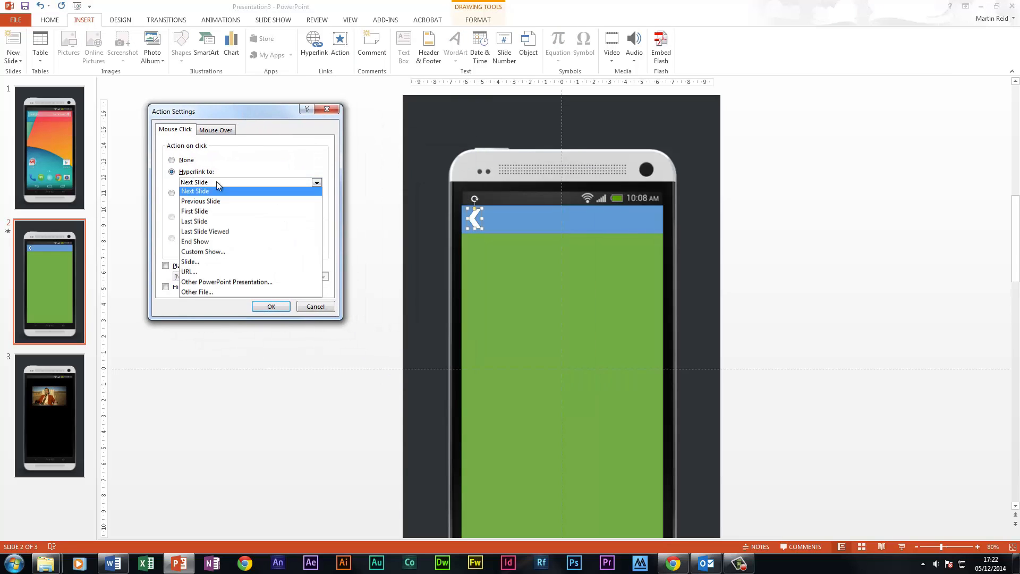
{"action": "left_click", "coordinate": [219, 262]}
{"action": "left_click", "coordinate": [158, 151]}
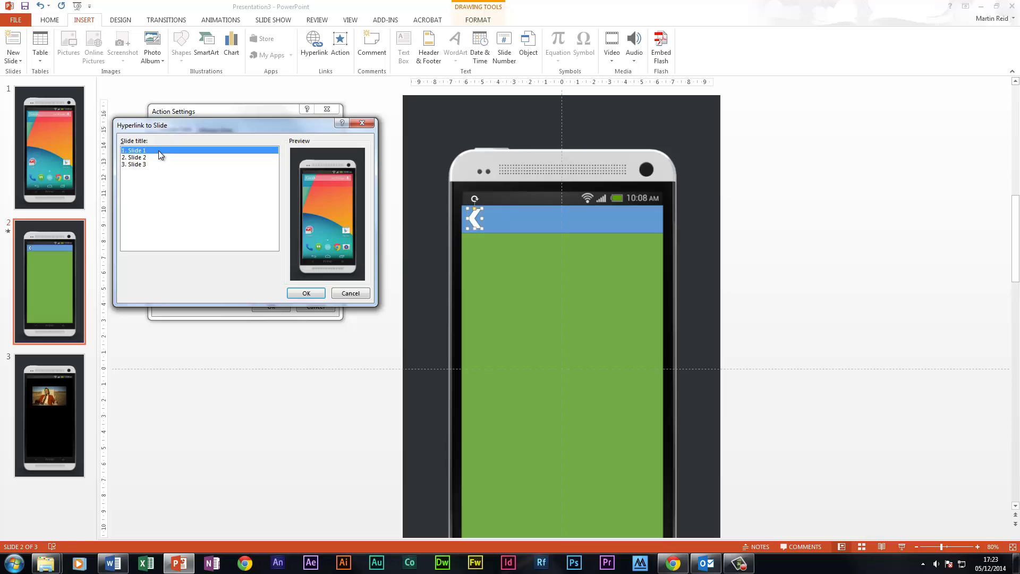
{"action": "left_click", "coordinate": [301, 289]}
{"action": "left_click", "coordinate": [280, 305]}
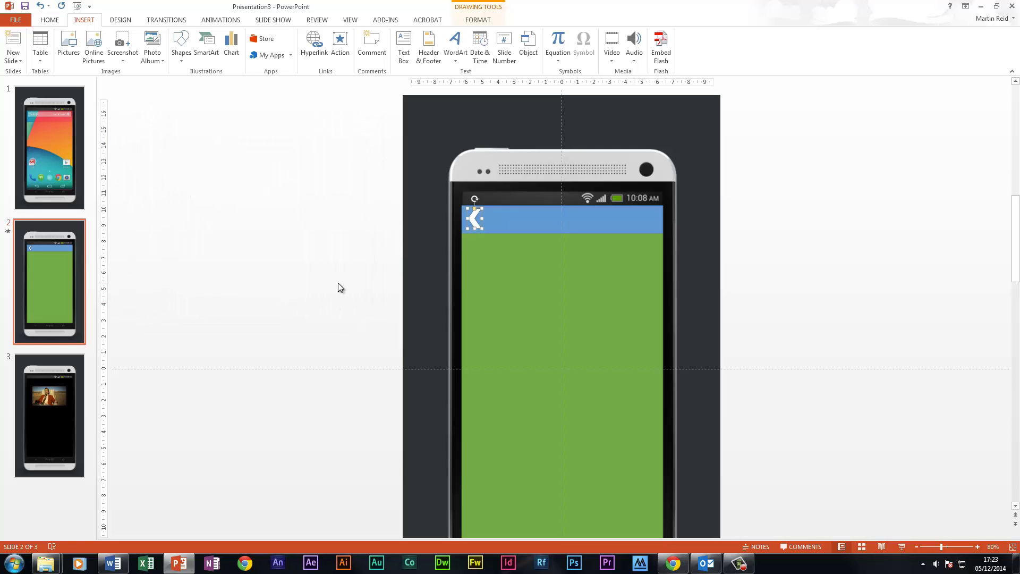
On slide 3, draw a small rectangle over the phone's home symbol, with no fill and no outline
{"action": "scroll", "coordinate": [535, 506], "scroll_direction": "down", "scroll_amount": 5}
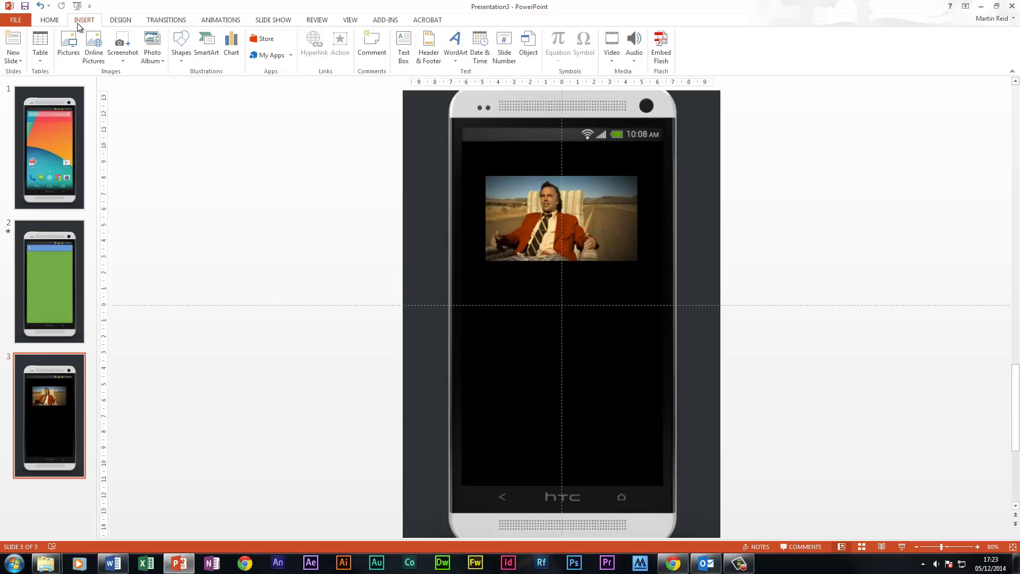
{"action": "left_click", "coordinate": [49, 20]}
{"action": "left_click", "coordinate": [491, 35]}
{"action": "left_click_drag", "start_coordinate": [633, 506], "coordinate": [639, 510]}
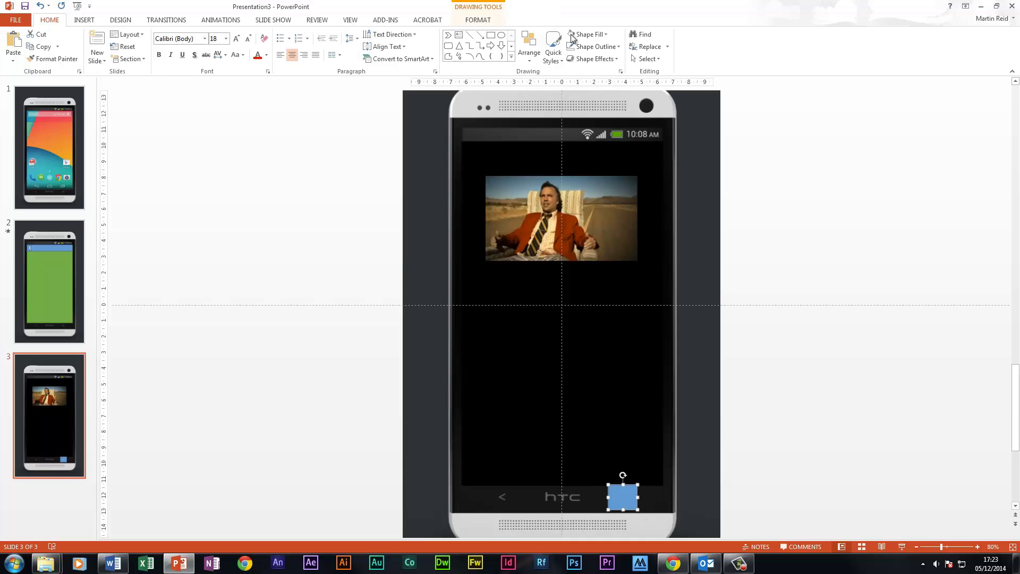
{"action": "left_click", "coordinate": [606, 34]}
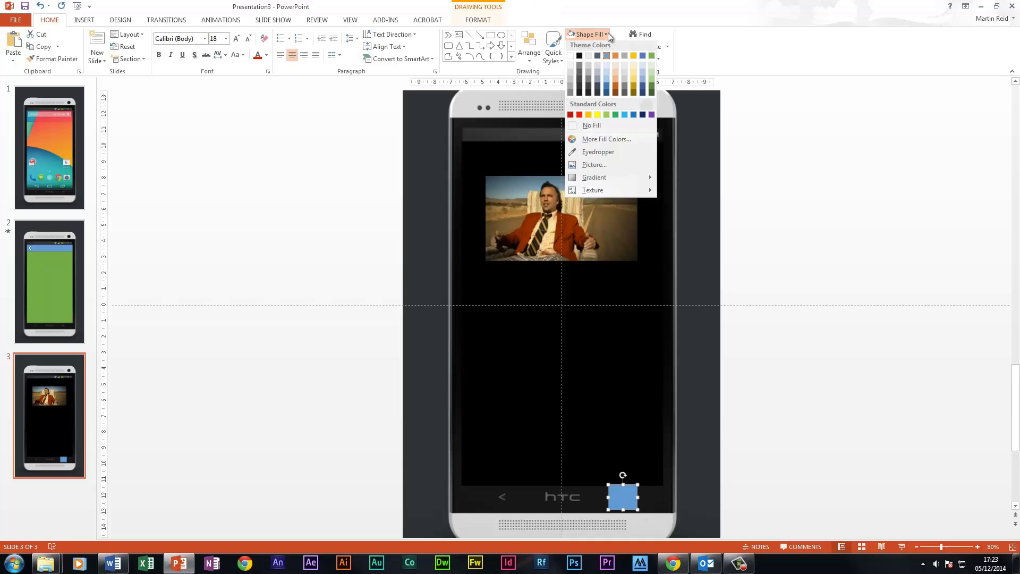
{"action": "left_click", "coordinate": [589, 129]}
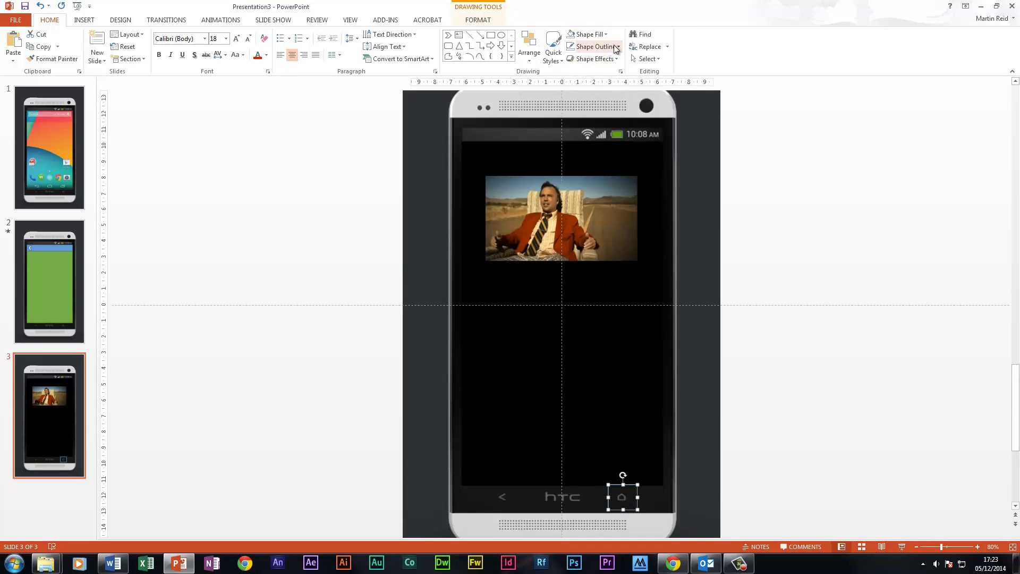
{"action": "left_click", "coordinate": [595, 46]}
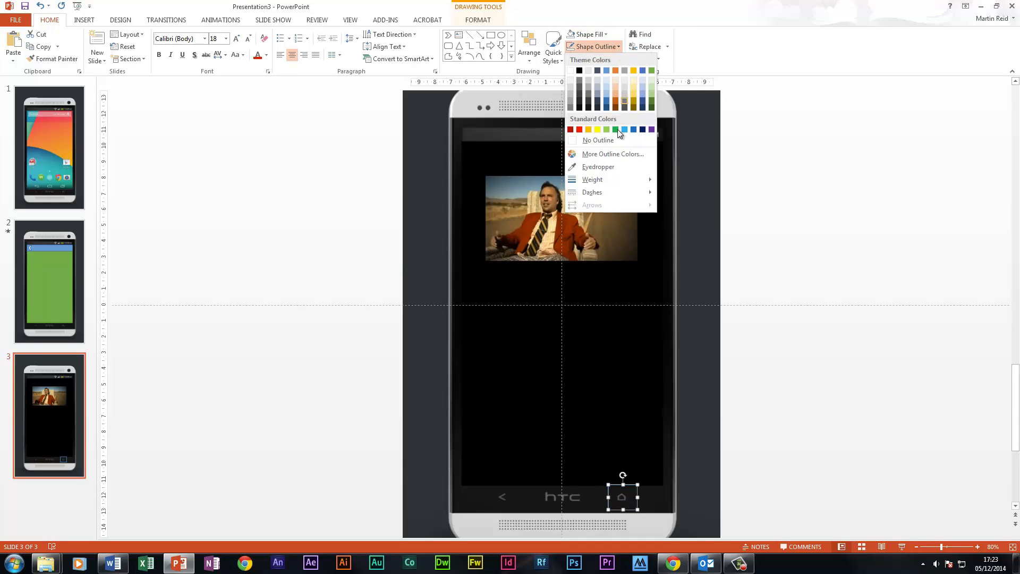
{"action": "left_click", "coordinate": [572, 141]}
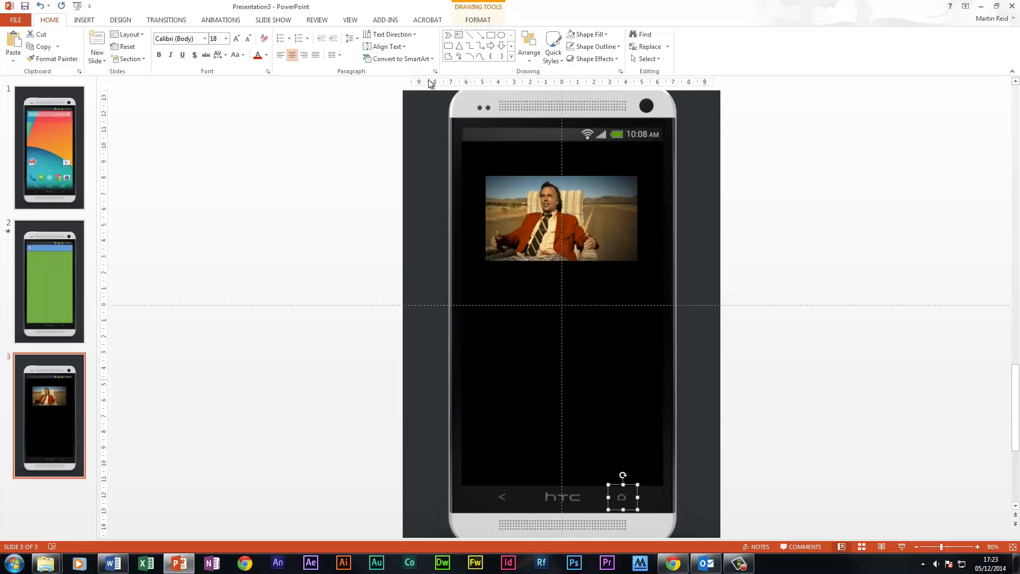
Give the invisible rectangle over the home symbol on slide 3 an on-click action that hyperlinks to Slide 1
{"action": "left_click", "coordinate": [93, 23]}
{"action": "left_click", "coordinate": [340, 44]}
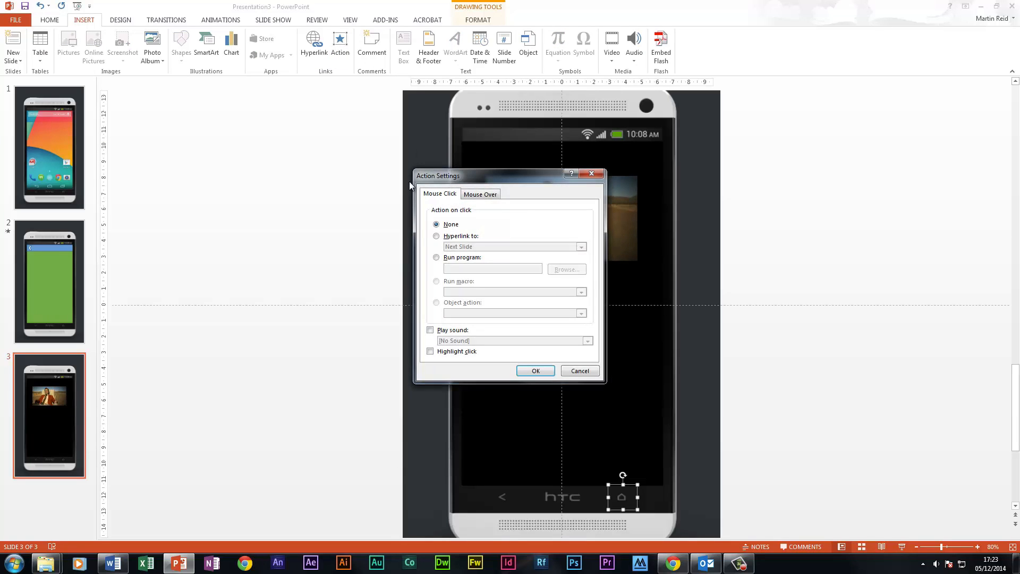
{"action": "left_click", "coordinate": [437, 236]}
{"action": "left_click", "coordinate": [479, 247]}
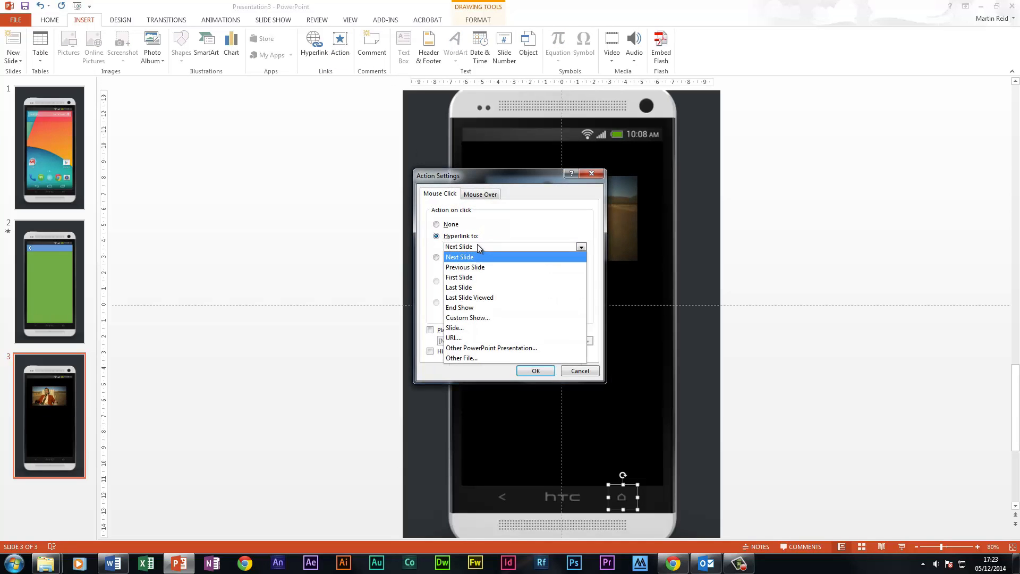
{"action": "left_click", "coordinate": [469, 328]}
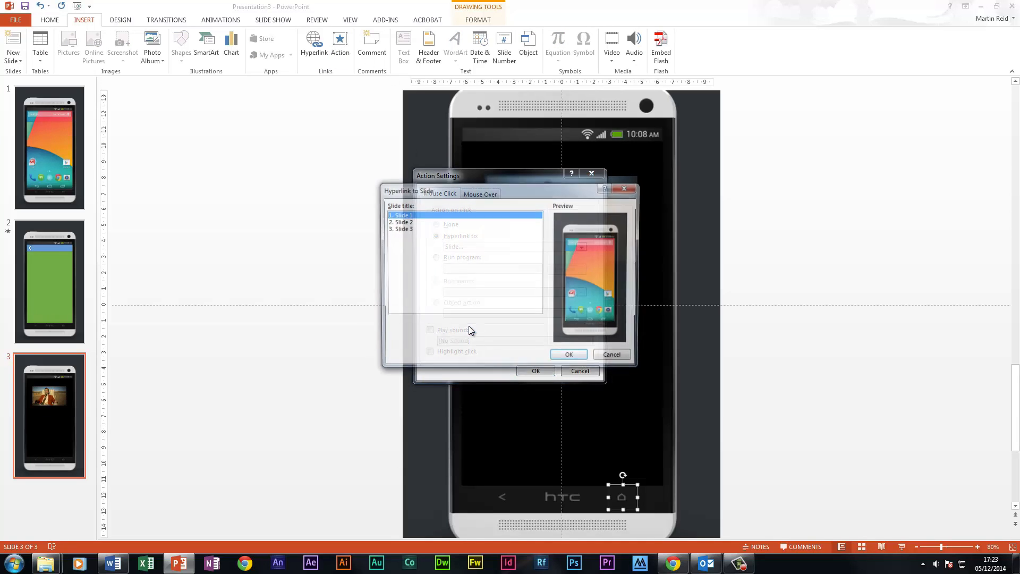
{"action": "left_click", "coordinate": [570, 353]}
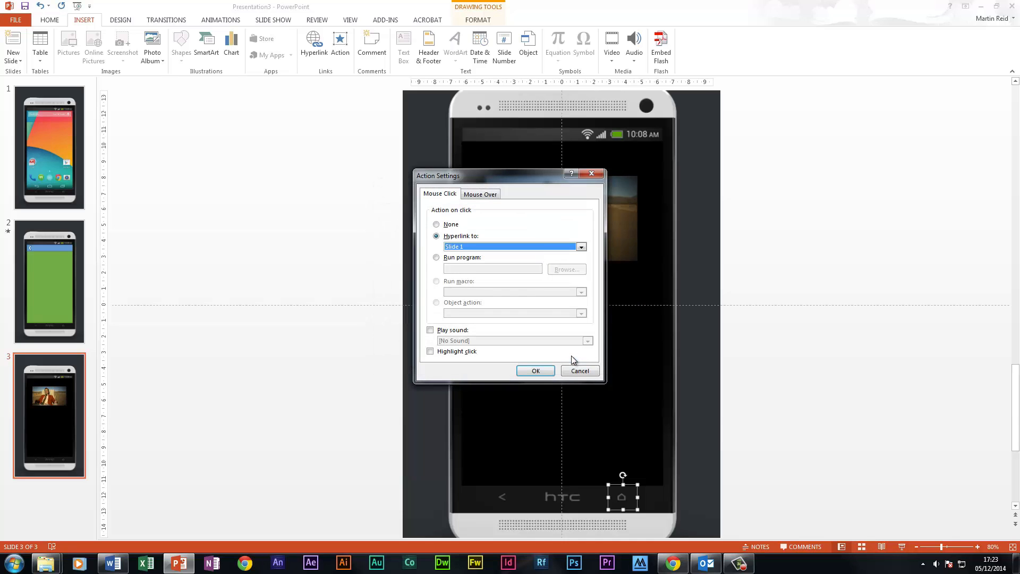
{"action": "left_click", "coordinate": [536, 371]}
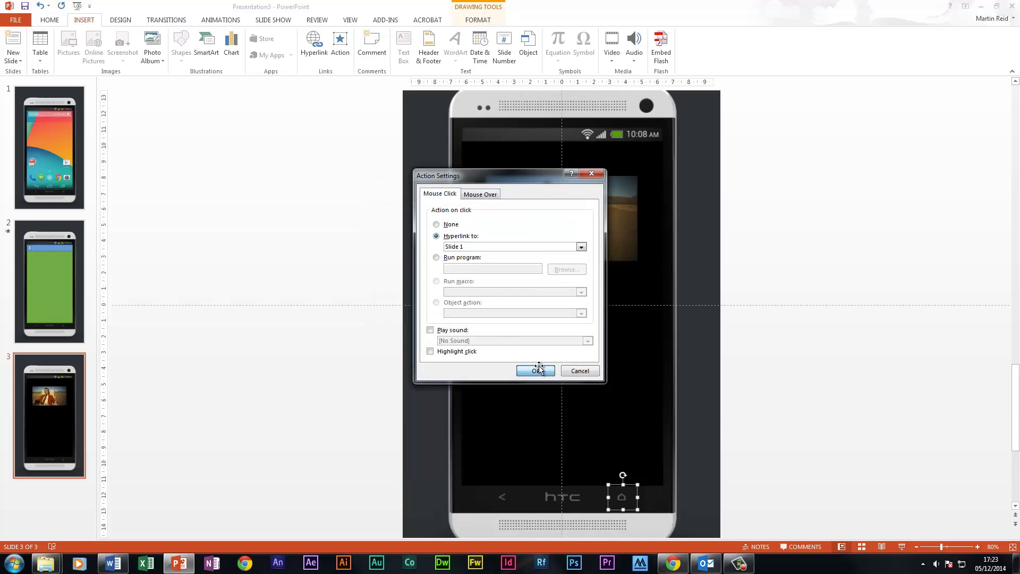
On slide 1, draw one rectangle over the Play Store icon and another over the camera icon
{"action": "left_click", "coordinate": [66, 184]}
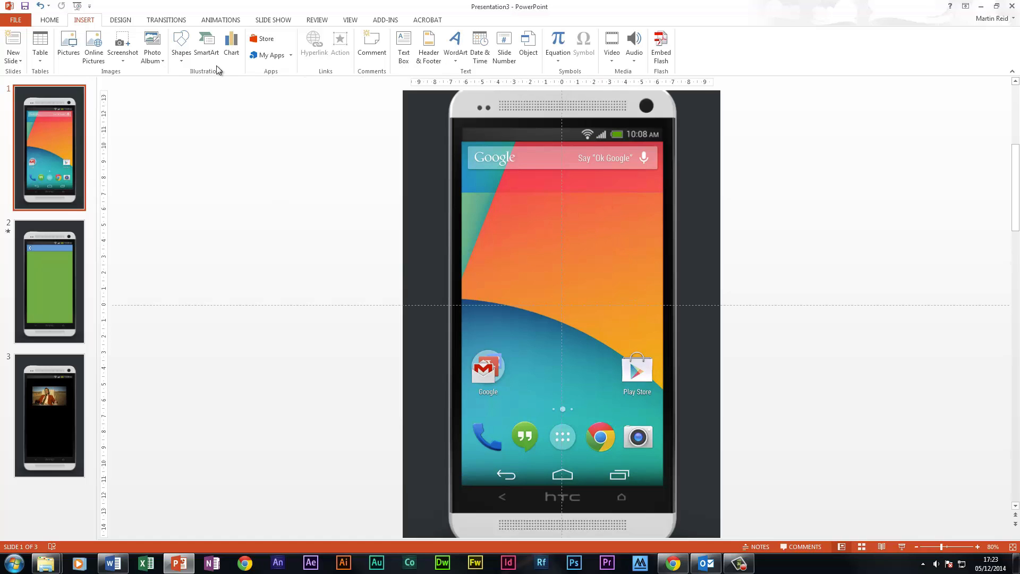
{"action": "left_click", "coordinate": [49, 19]}
{"action": "left_click", "coordinate": [491, 35]}
{"action": "left_click_drag", "start_coordinate": [614, 347], "coordinate": [660, 395]}
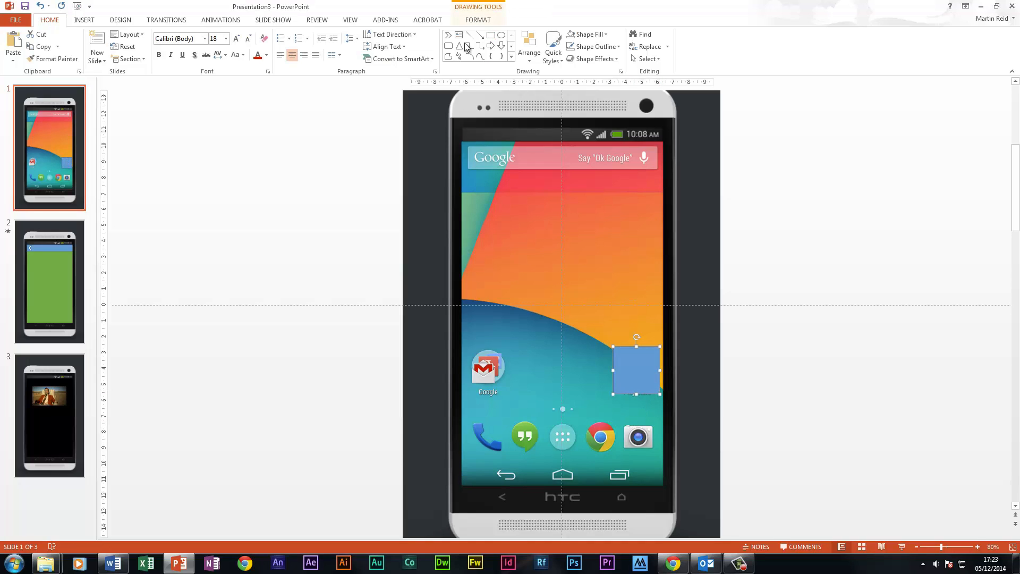
{"action": "left_click", "coordinate": [491, 35]}
{"action": "left_click_drag", "start_coordinate": [621, 408], "coordinate": [659, 460]}
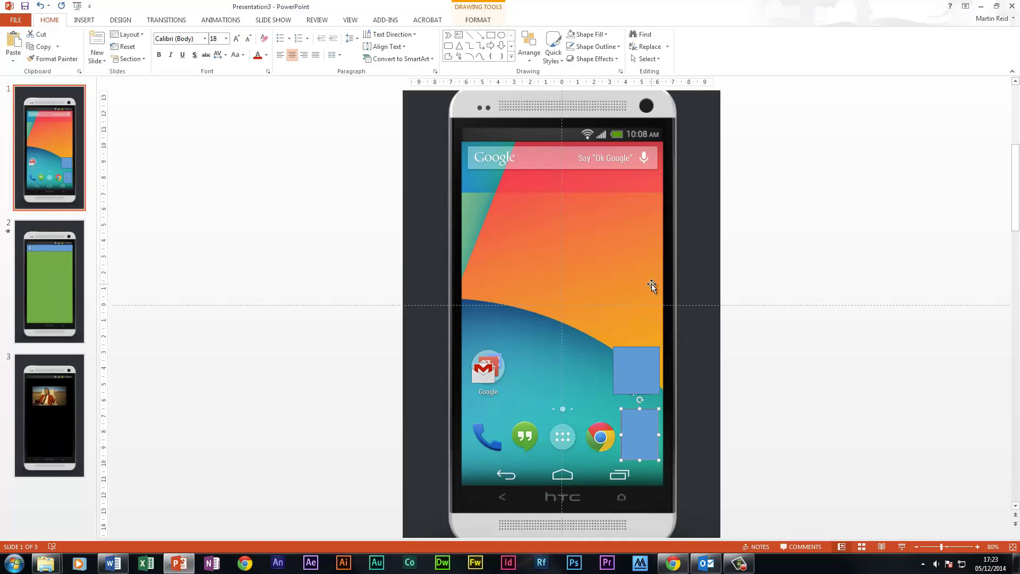
{"action": "key", "text": "ctrl+z"}
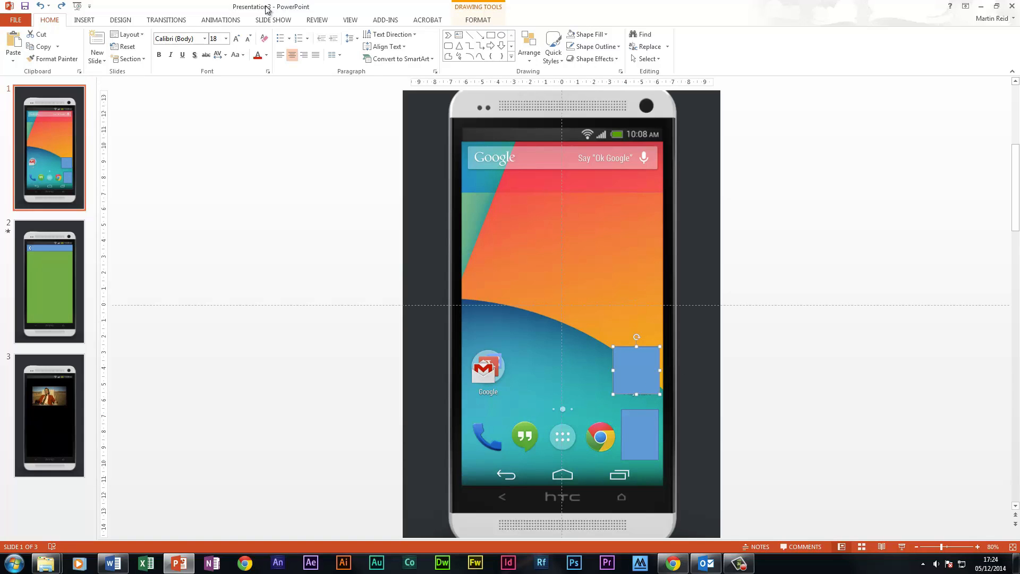
Give the rectangle over the Play Store icon on slide 1 an on-click action that hyperlinks to Slide 2
{"action": "left_click", "coordinate": [83, 21]}
{"action": "left_click", "coordinate": [340, 52]}
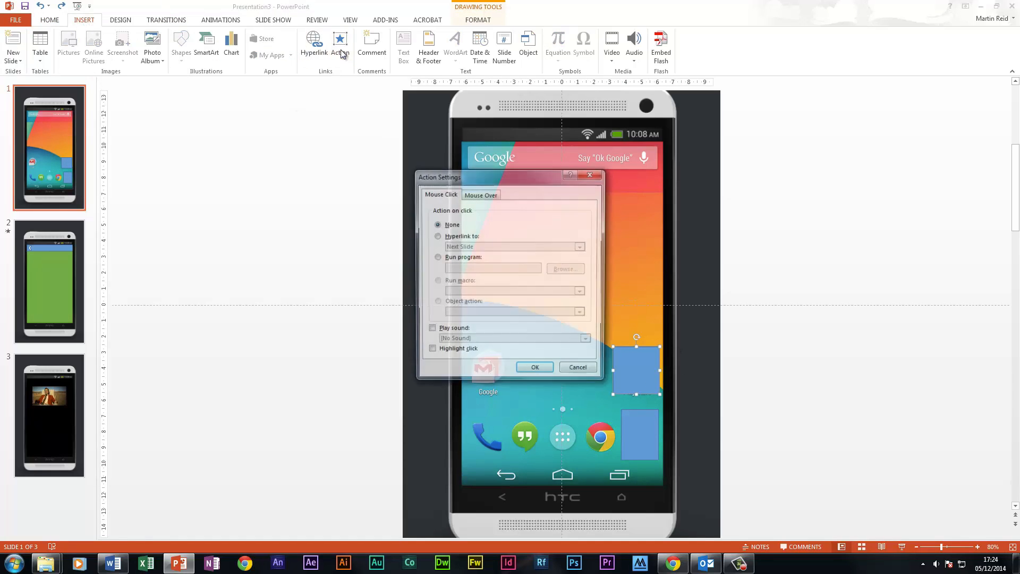
{"action": "left_click", "coordinate": [449, 238]}
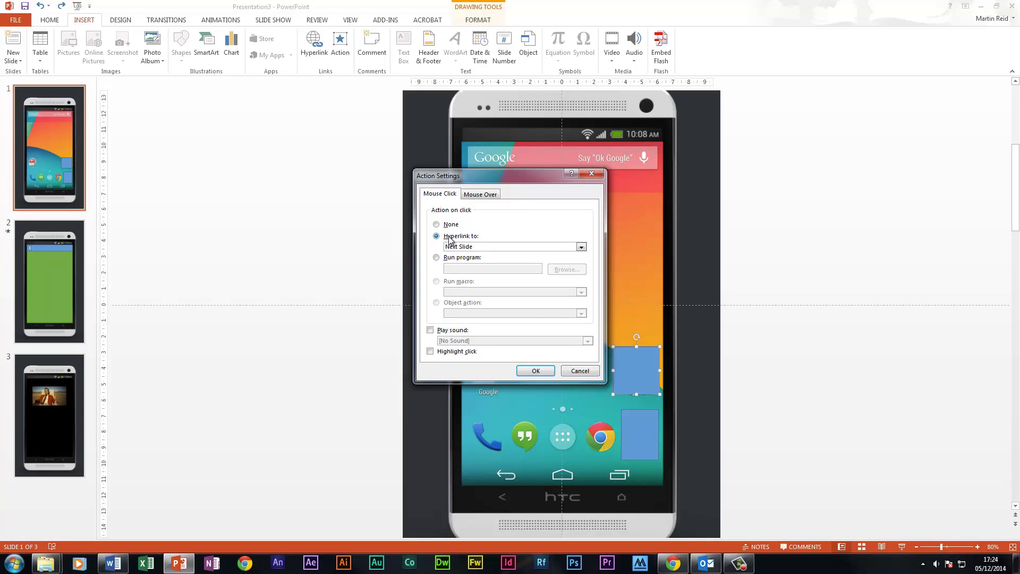
{"action": "left_click", "coordinate": [583, 247]}
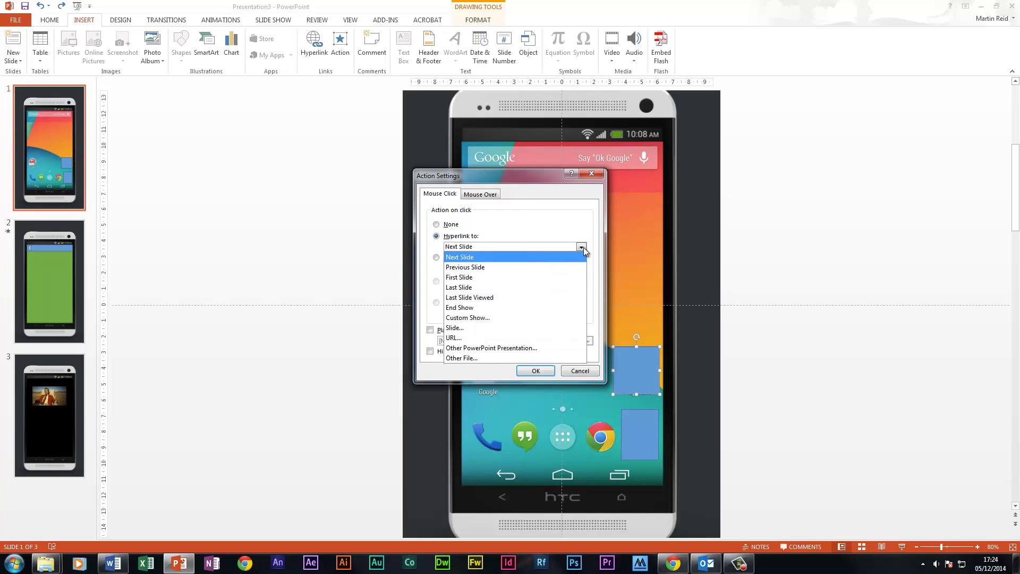
{"action": "left_click", "coordinate": [471, 328]}
{"action": "left_click", "coordinate": [400, 222]}
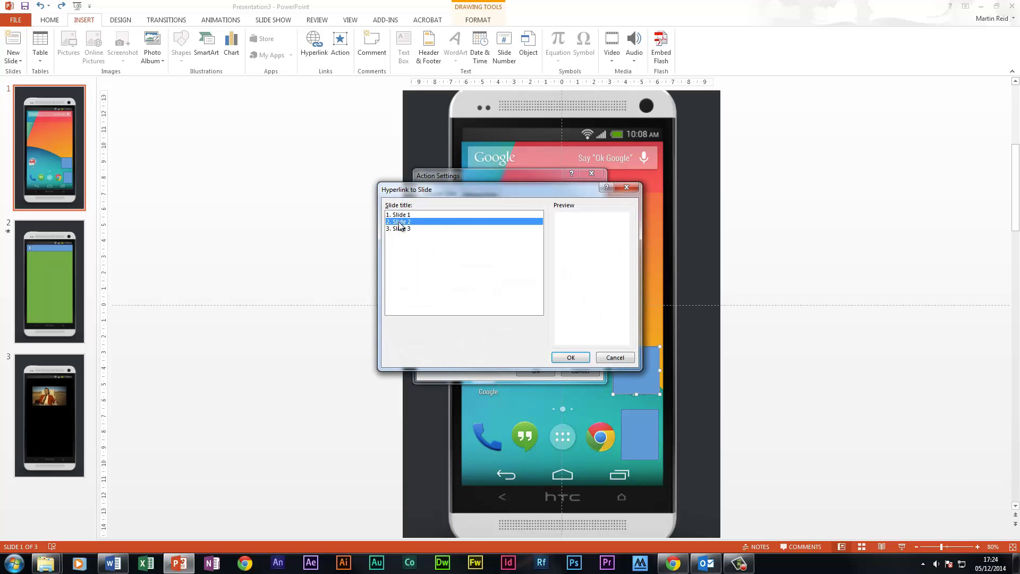
{"action": "left_click", "coordinate": [566, 359]}
{"action": "left_click", "coordinate": [550, 370]}
Give the rectangle over the camera icon an on-click action that hyperlinks to Slide 3
{"action": "left_click", "coordinate": [640, 434]}
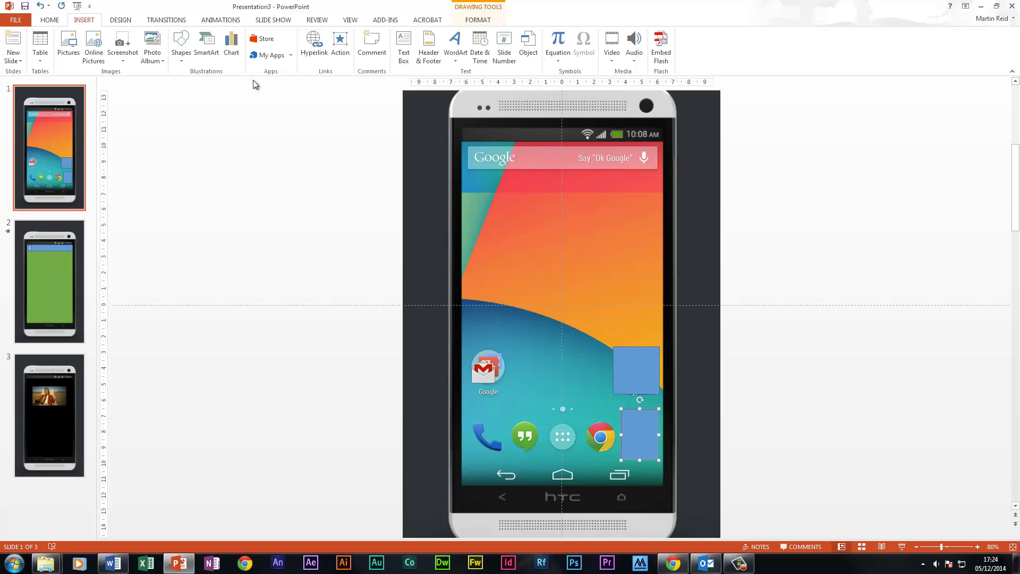
{"action": "left_click", "coordinate": [339, 45]}
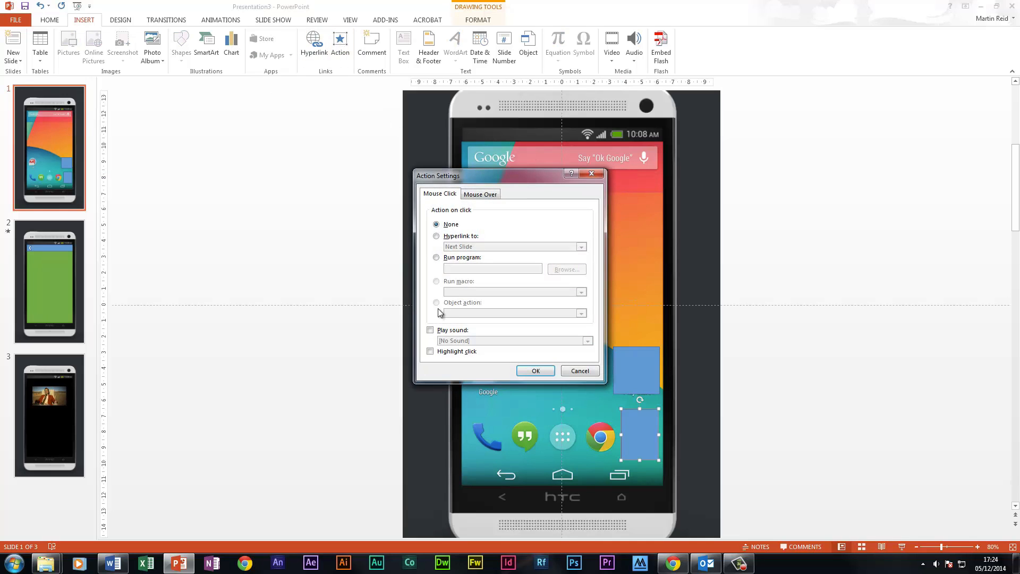
{"action": "left_click", "coordinate": [437, 236]}
{"action": "left_click", "coordinate": [480, 246]}
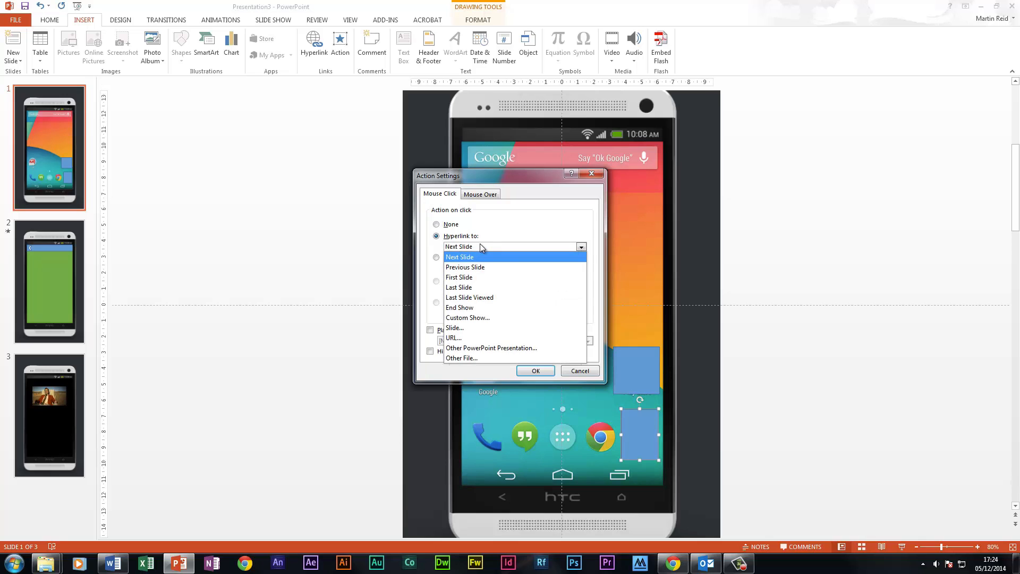
{"action": "left_click", "coordinate": [481, 333]}
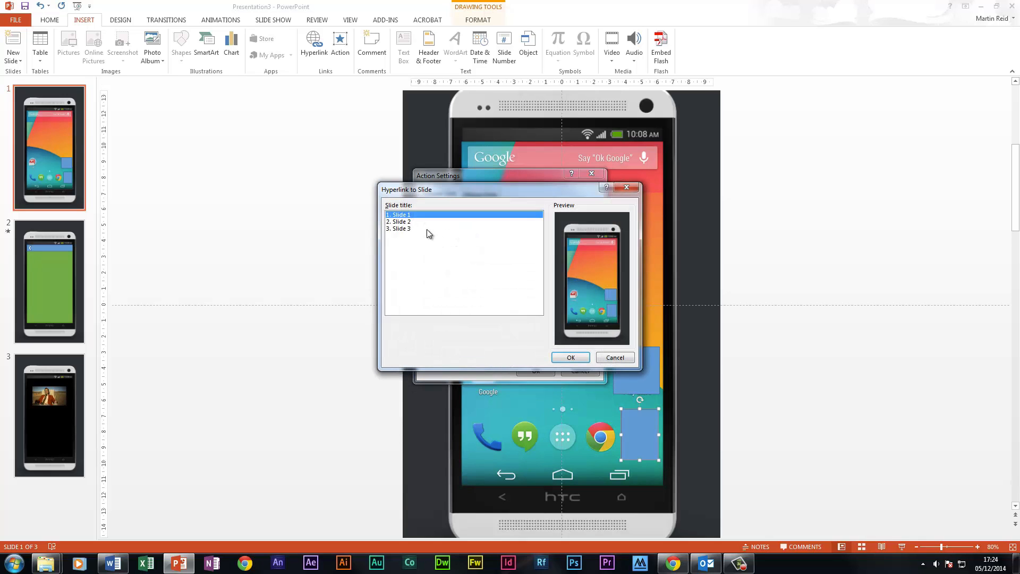
{"action": "left_click", "coordinate": [432, 230]}
{"action": "left_click", "coordinate": [567, 357]}
{"action": "left_click", "coordinate": [535, 371]}
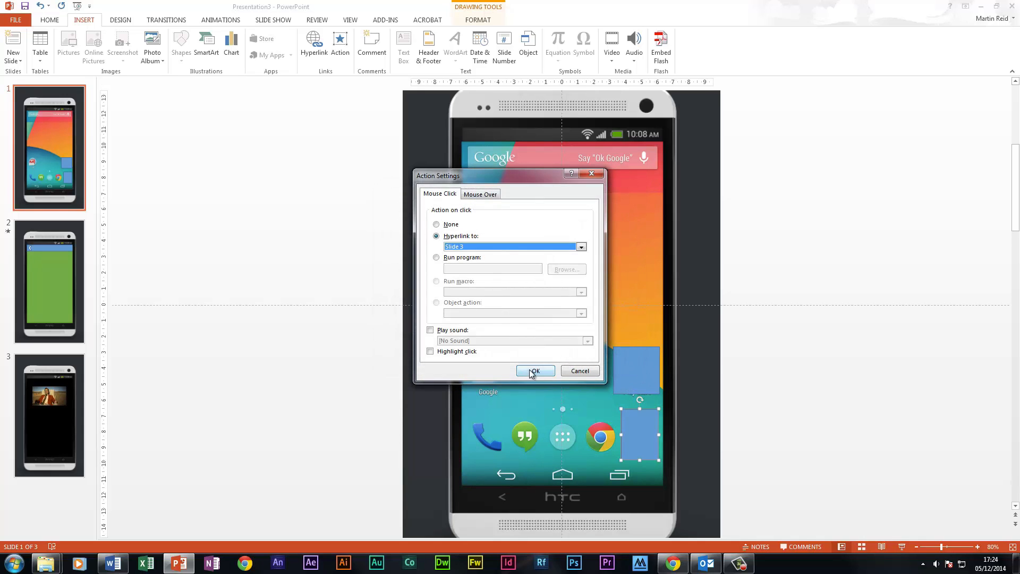
Make both rectangles over the Play Store and camera icons invisible with no fill and no outline
{"action": "left_click", "coordinate": [637, 368]}
{"action": "left_click", "coordinate": [638, 430], "text": "shift"}
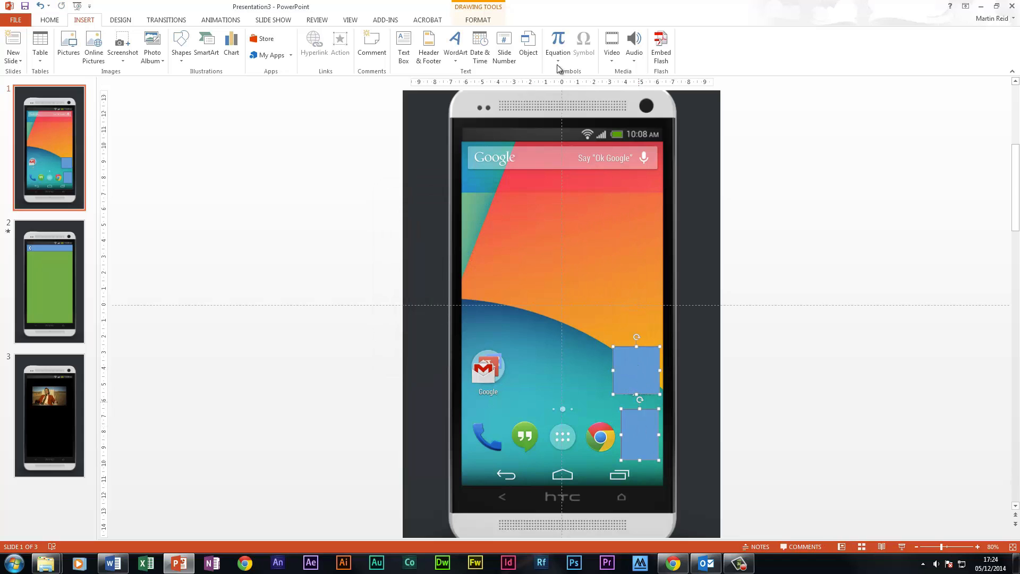
{"action": "left_click", "coordinate": [49, 20]}
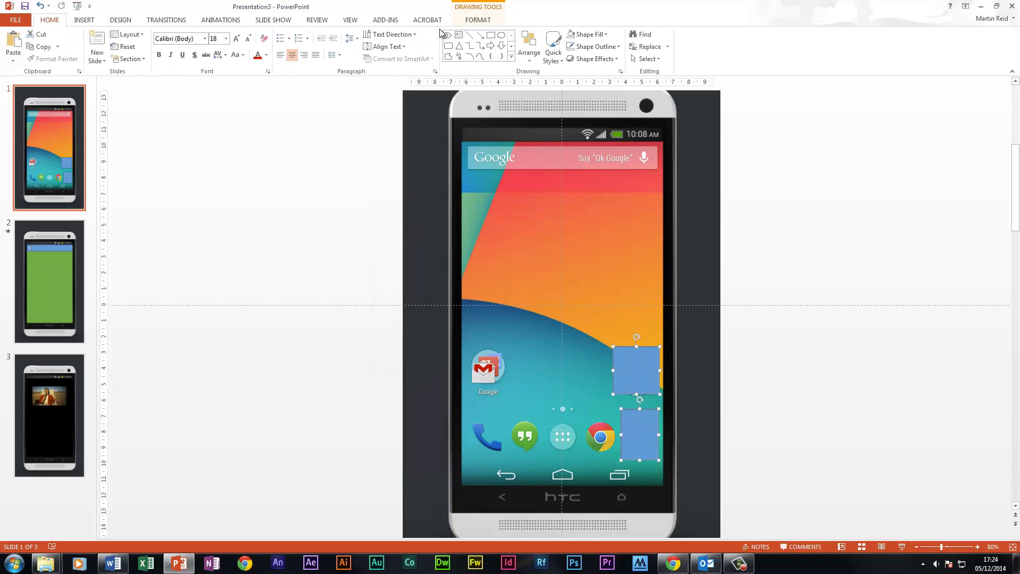
{"action": "left_click", "coordinate": [607, 35]}
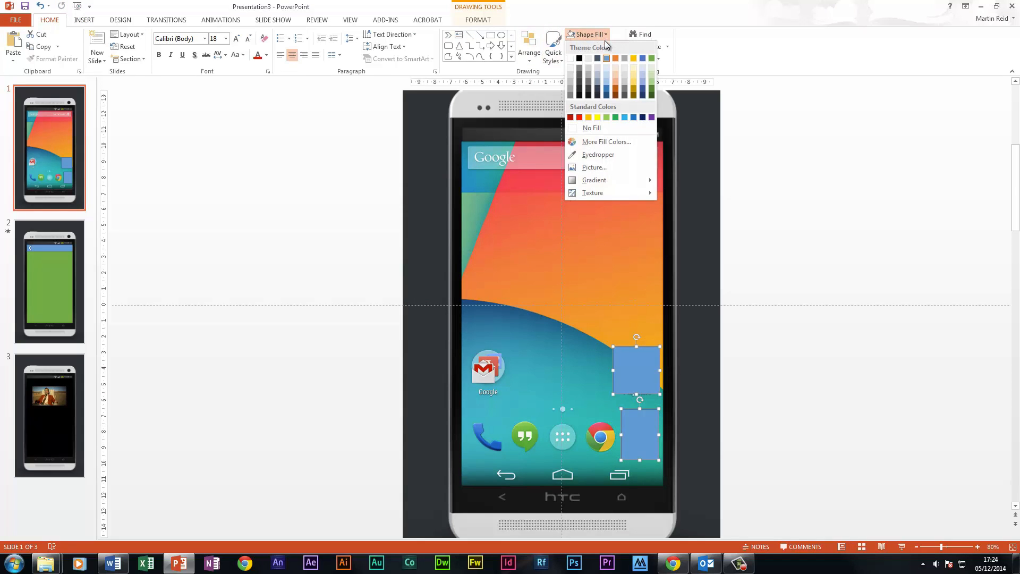
{"action": "left_click", "coordinate": [585, 128]}
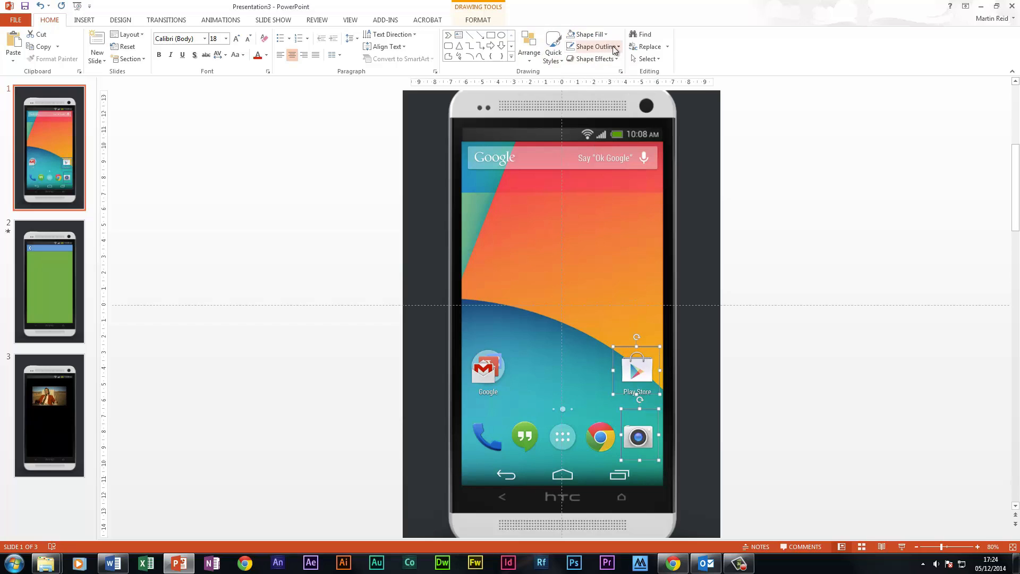
{"action": "left_click", "coordinate": [617, 47]}
{"action": "left_click", "coordinate": [620, 141]}
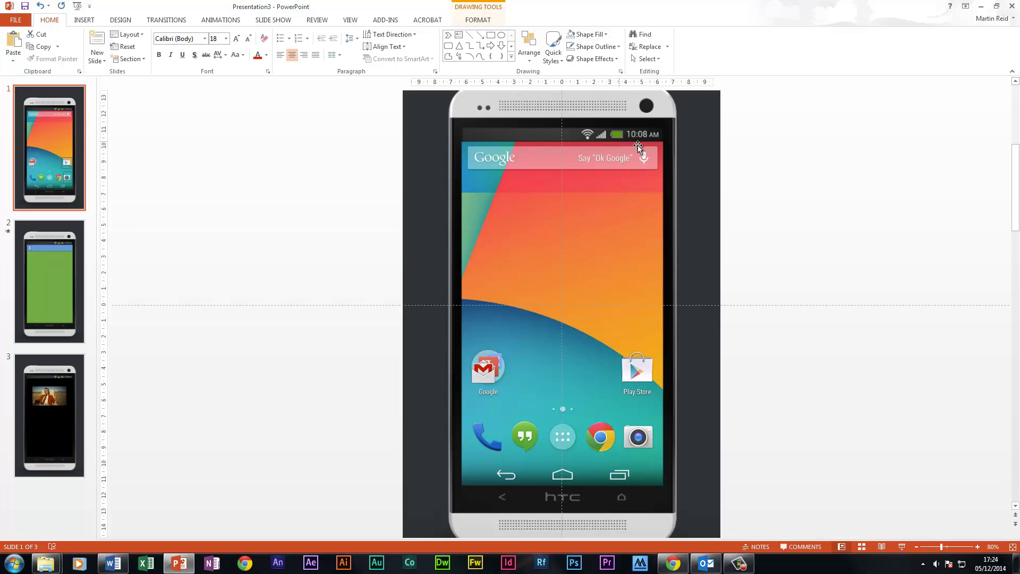
{"action": "left_click", "coordinate": [814, 230]}
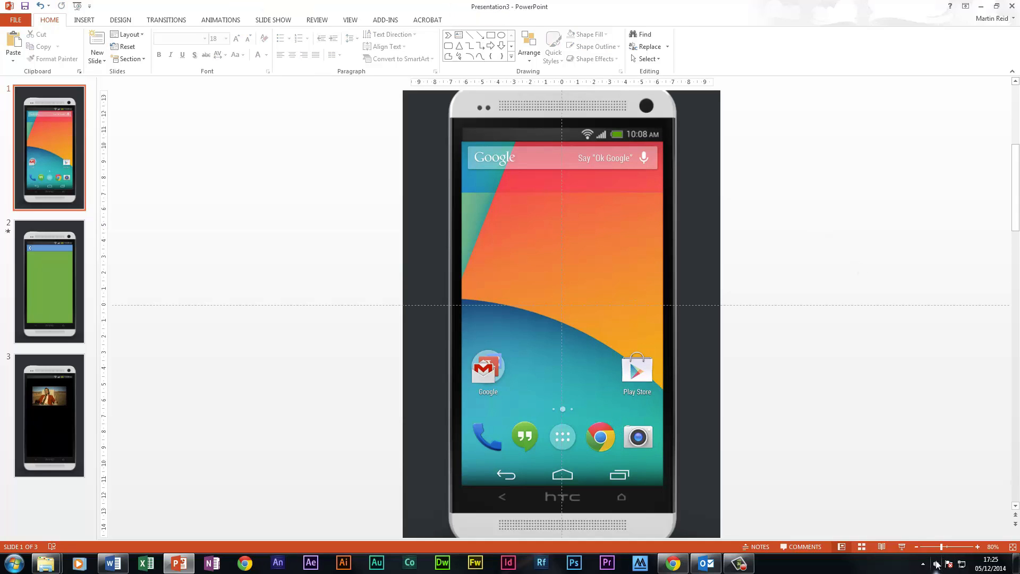
Run the slide show from slide 1 and test the Play Store icon's link
{"action": "left_click", "coordinate": [900, 547]}
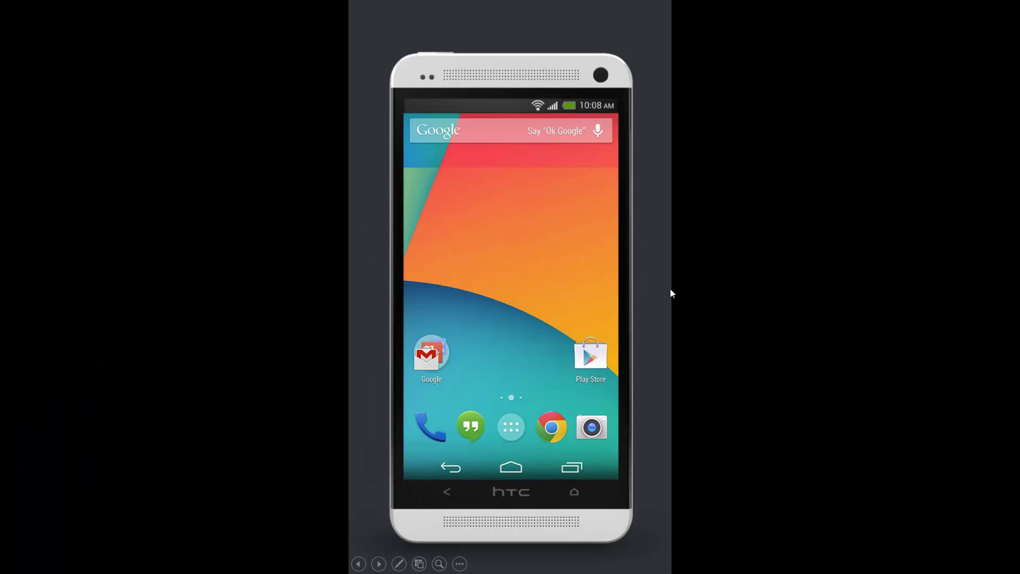
{"action": "left_click", "coordinate": [589, 360]}
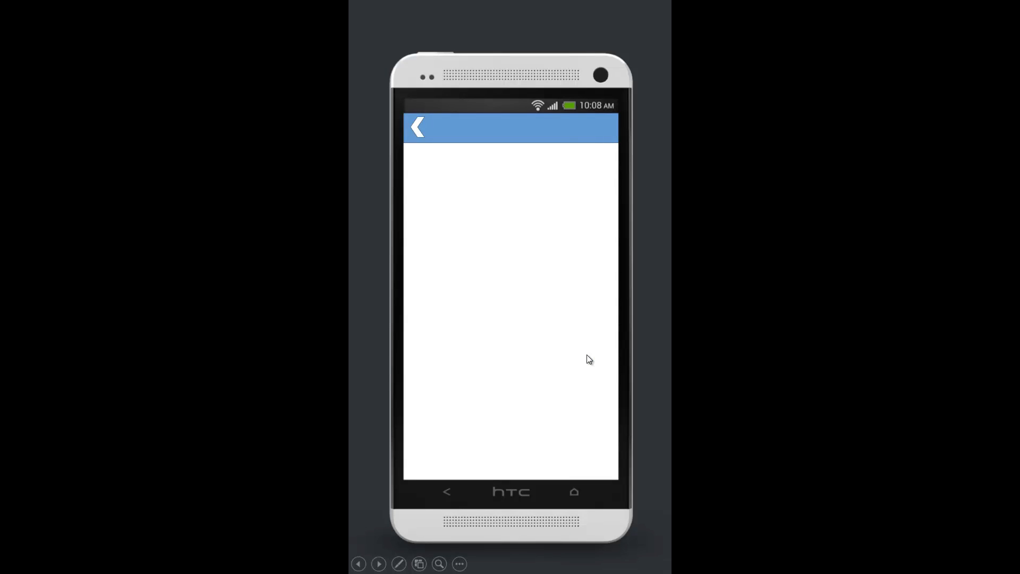